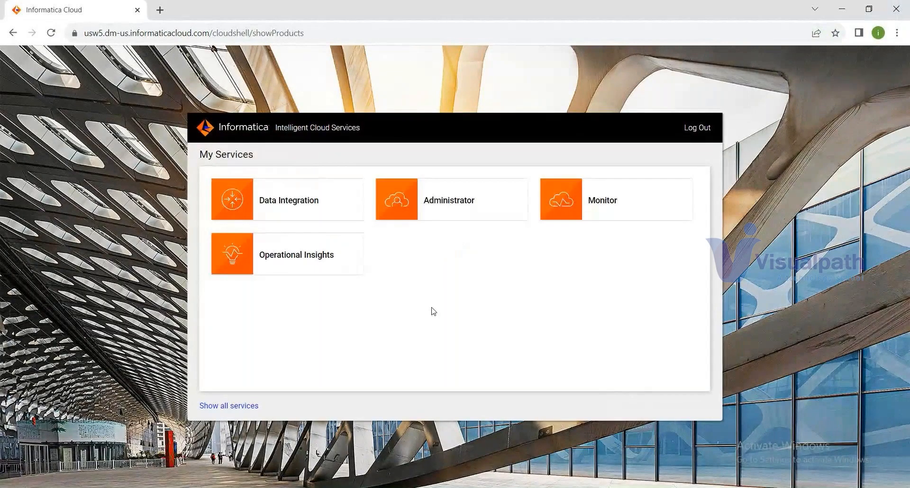
# Step: Open the Administrator, Data Integration and Monitor tiles in new browser tabs and view the Data Integration Home page
pyautogui.rightClick(480, 207)
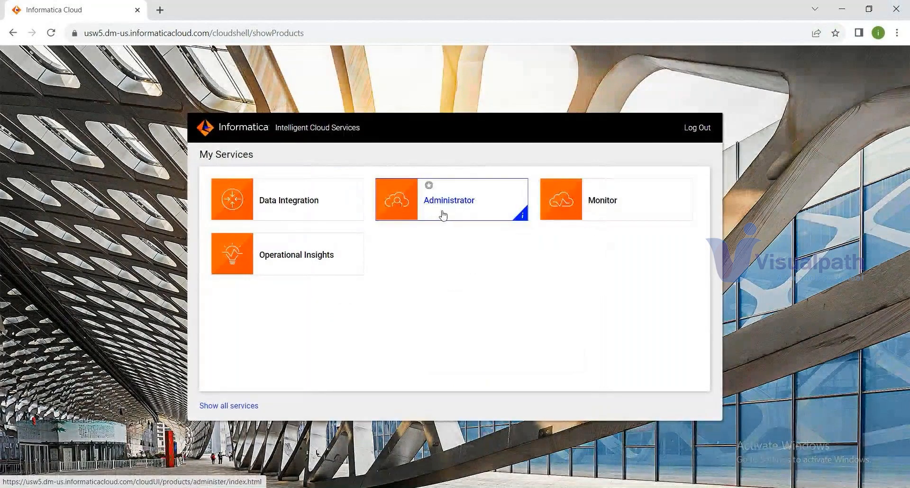
pyautogui.rightClick(443, 213)
pyautogui.click(498, 220)
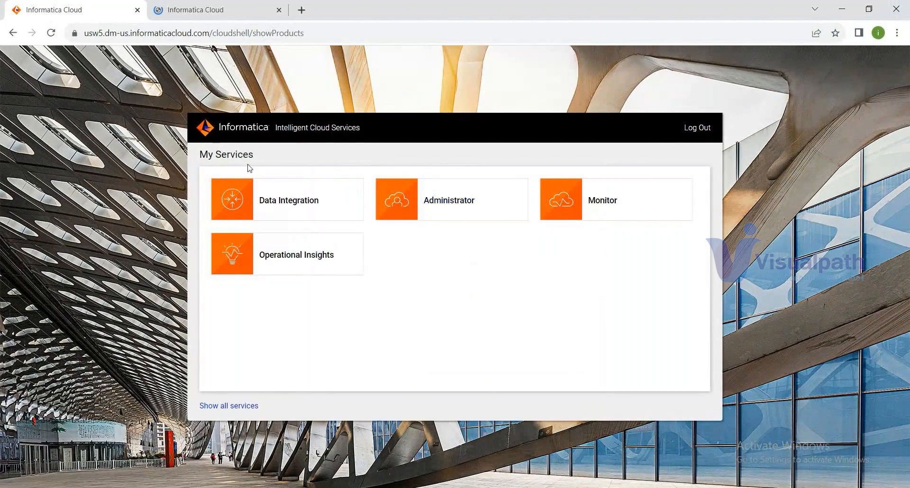
pyautogui.rightClick(306, 214)
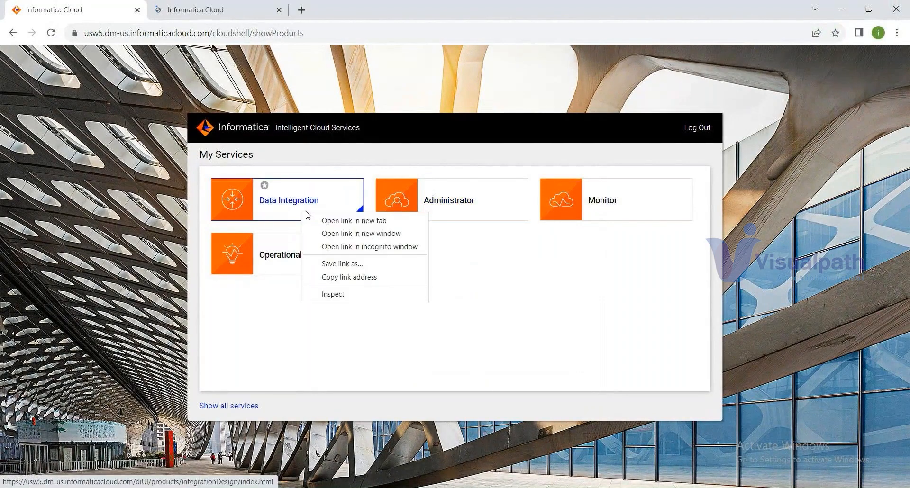
pyautogui.click(348, 222)
pyautogui.rightClick(660, 211)
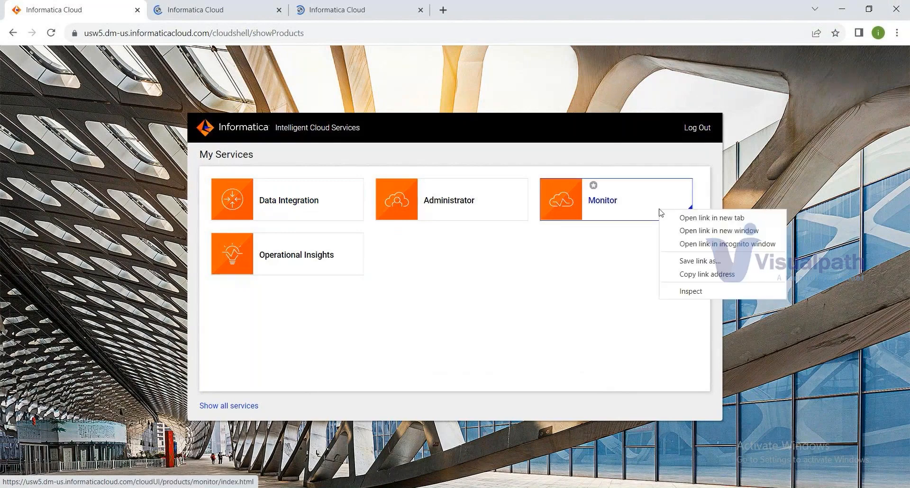
pyautogui.click(712, 218)
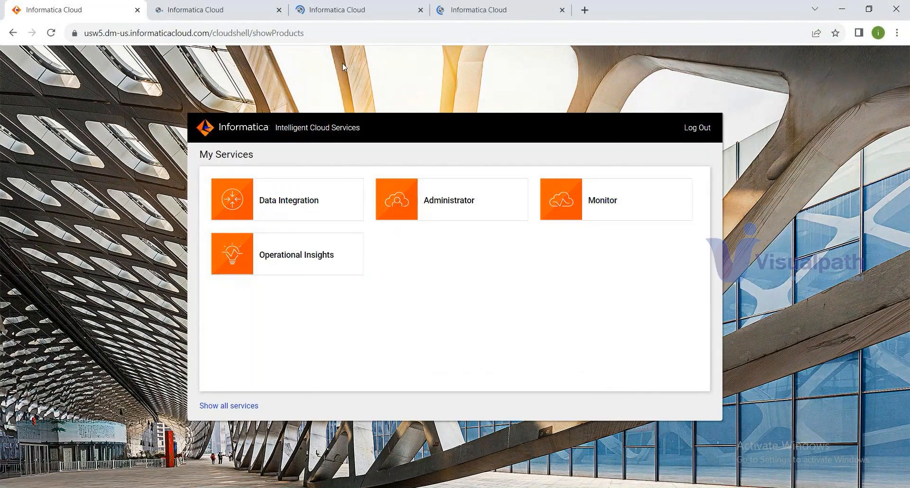
pyautogui.click(359, 8)
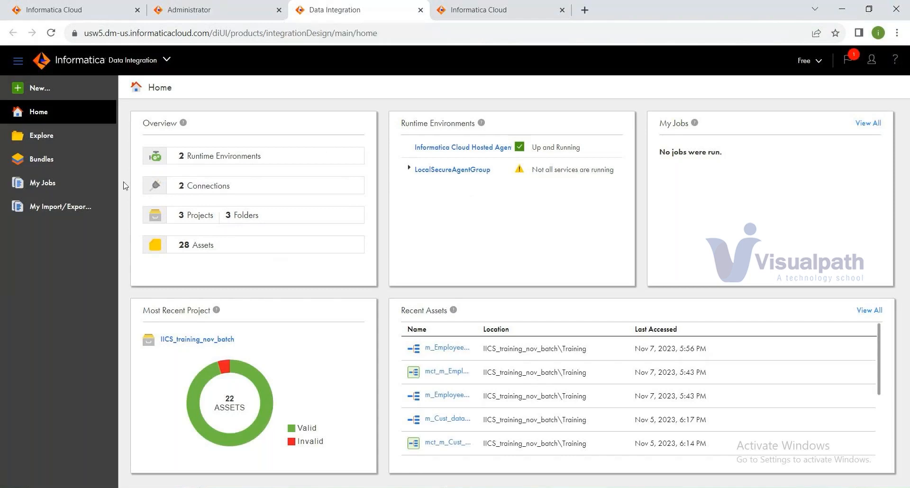
# Step: In Administrator's Runtime Environments, expand LocalSecureAgentGroup and open the LocalSecureAgent details
pyautogui.click(240, 10)
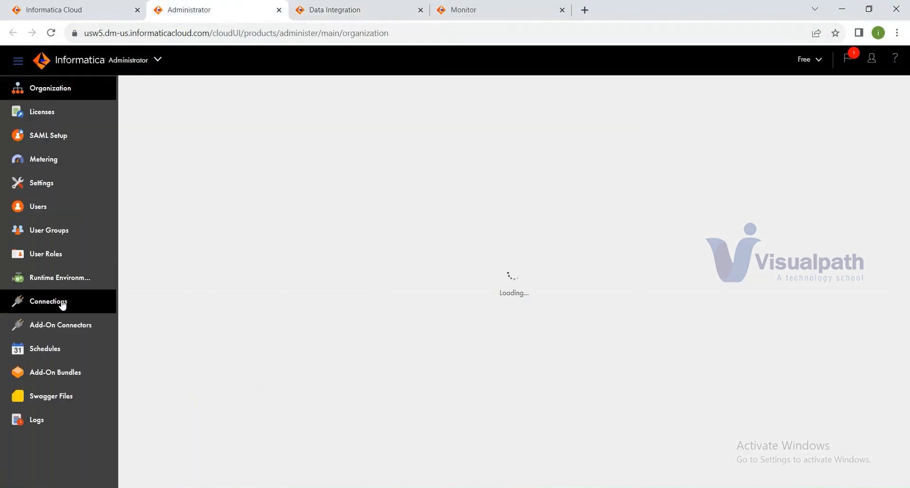
pyautogui.click(74, 288)
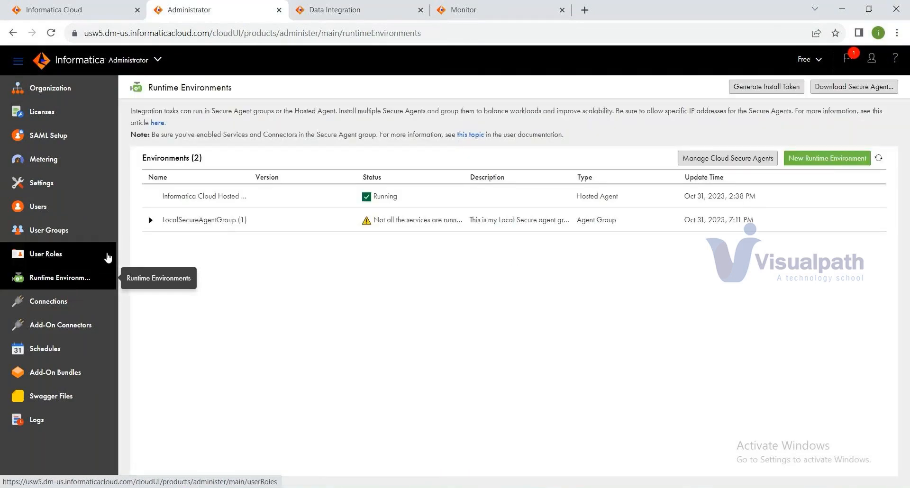
pyautogui.click(151, 220)
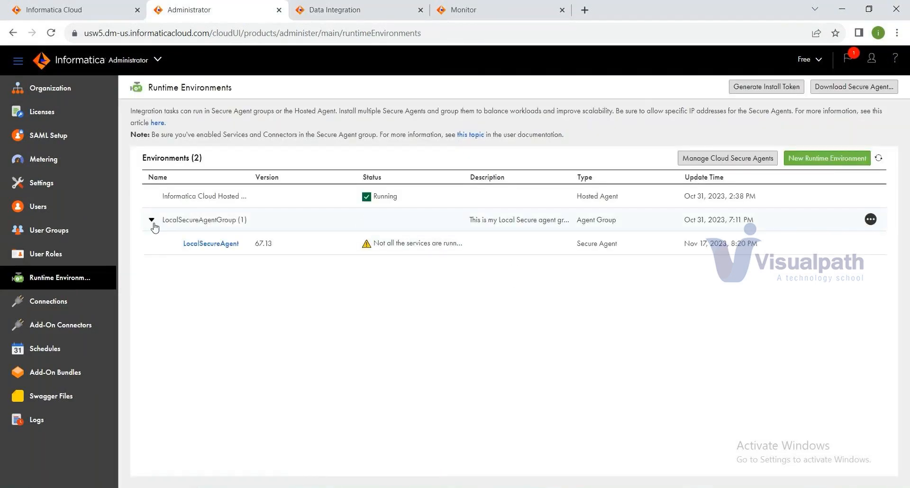
pyautogui.click(208, 244)
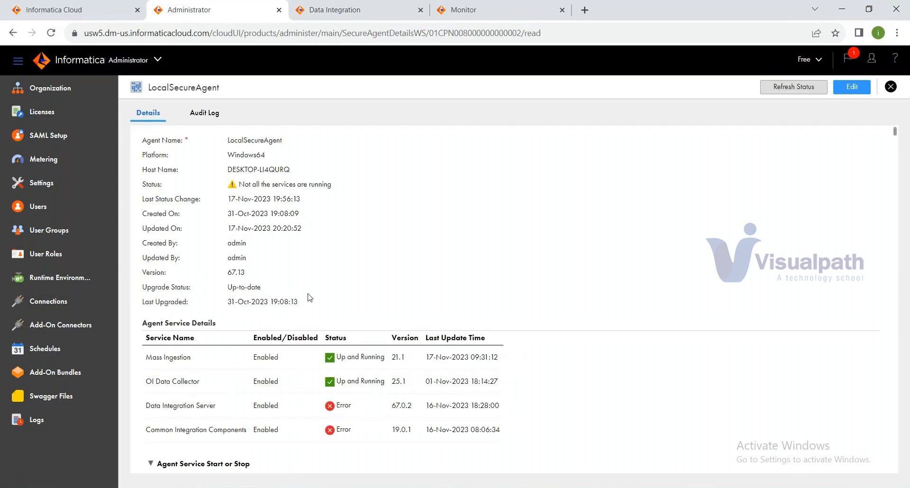
# Step: Select Data Integration Server in the Agent Service Start or Stop service dropdown for LocalSecureAgent
pyautogui.scroll(-1, 310, 297)
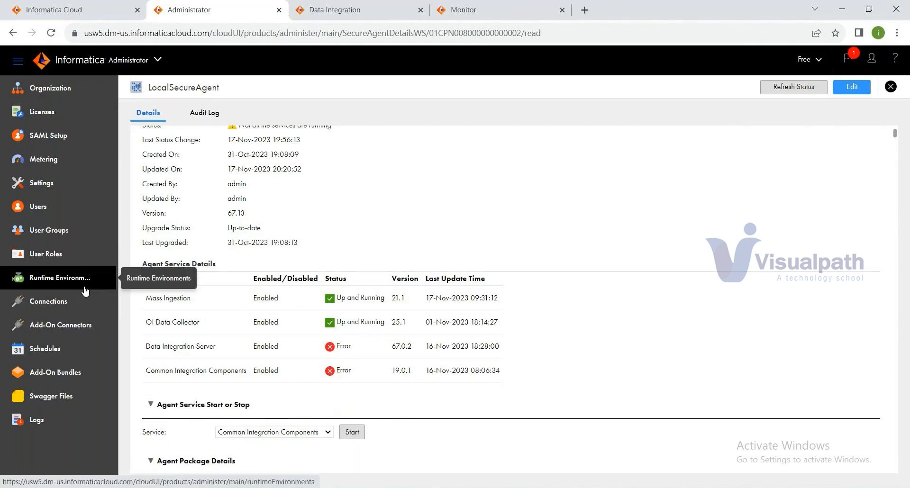
pyautogui.scroll(-1, 265, 326)
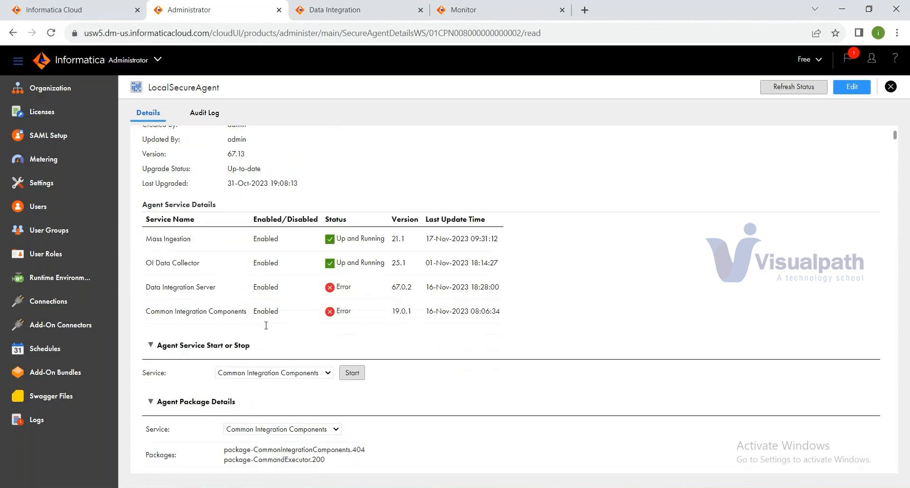
pyautogui.scroll(-2, 266, 325)
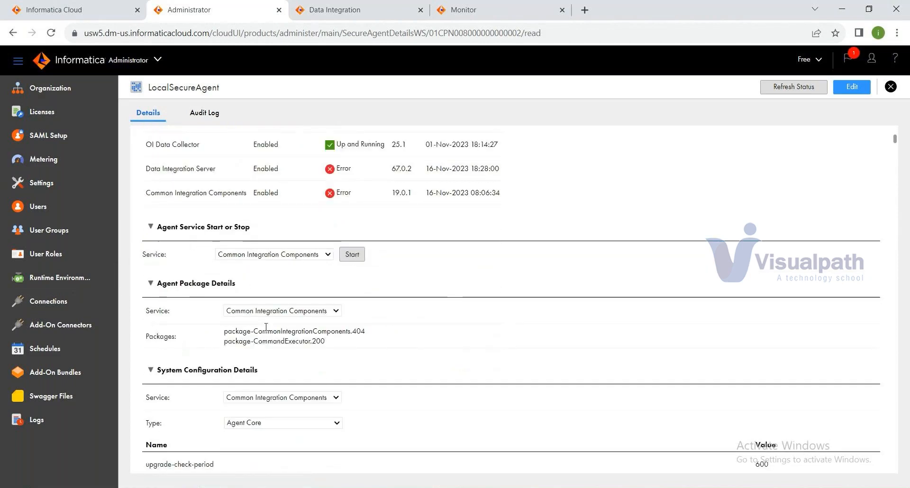
pyautogui.scroll(-1, 266, 327)
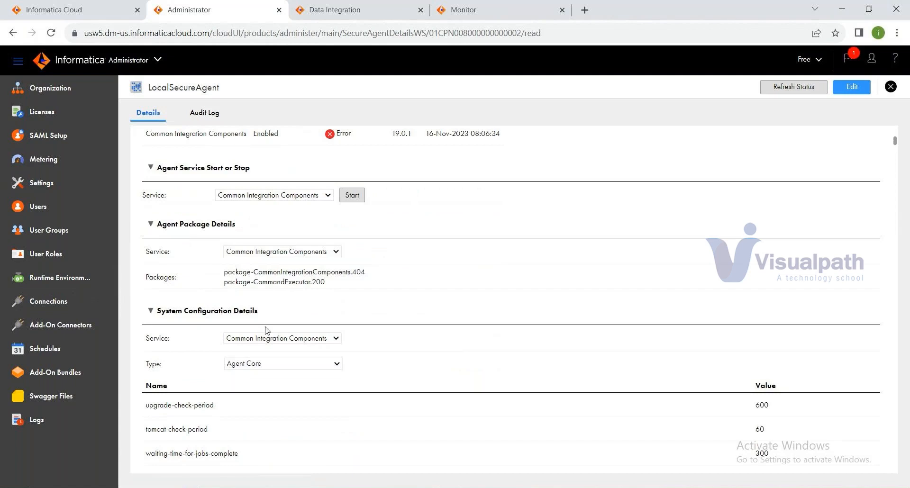
pyautogui.click(302, 198)
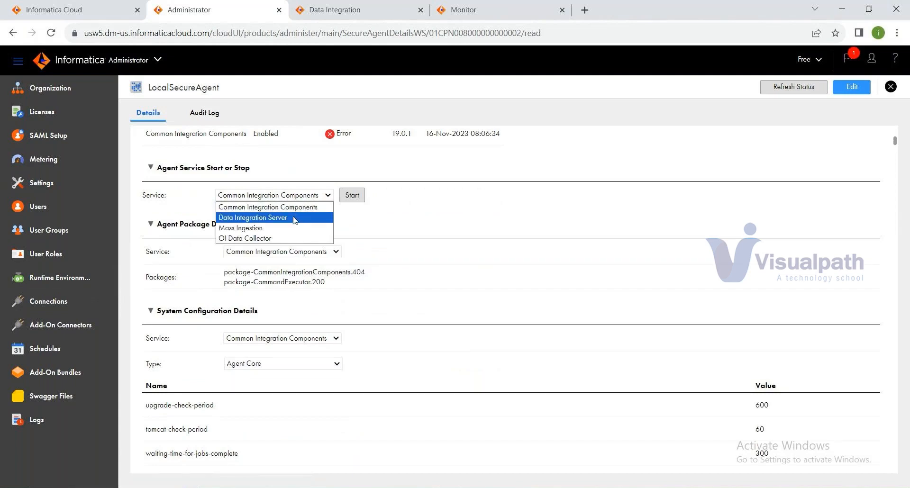
pyautogui.click(295, 219)
pyautogui.scroll(1, 507, 247)
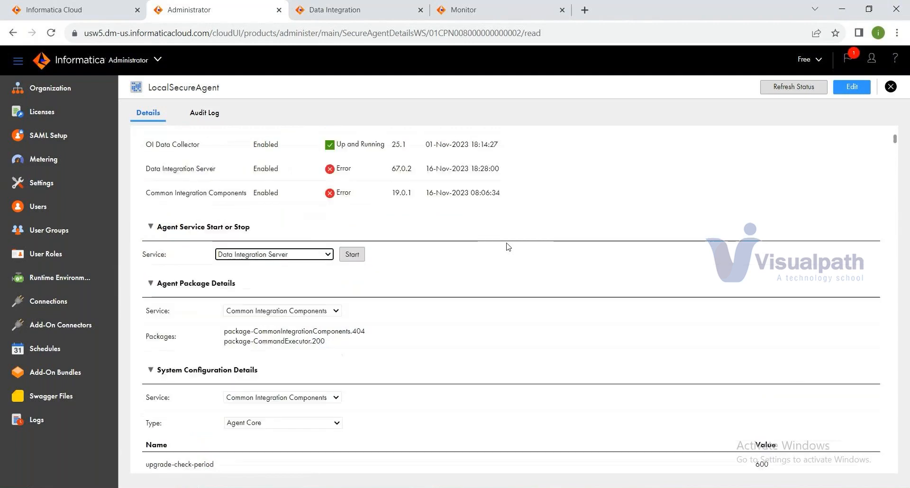
pyautogui.click(357, 259)
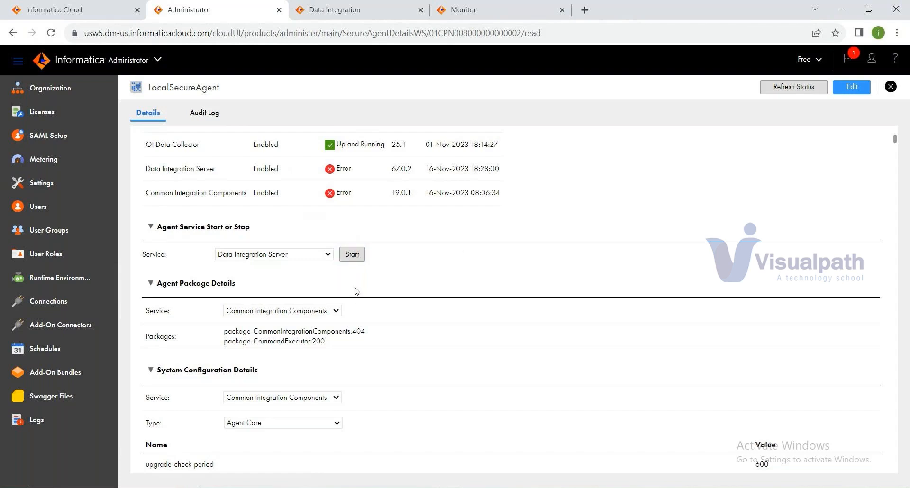
pyautogui.scroll(2, 433, 290)
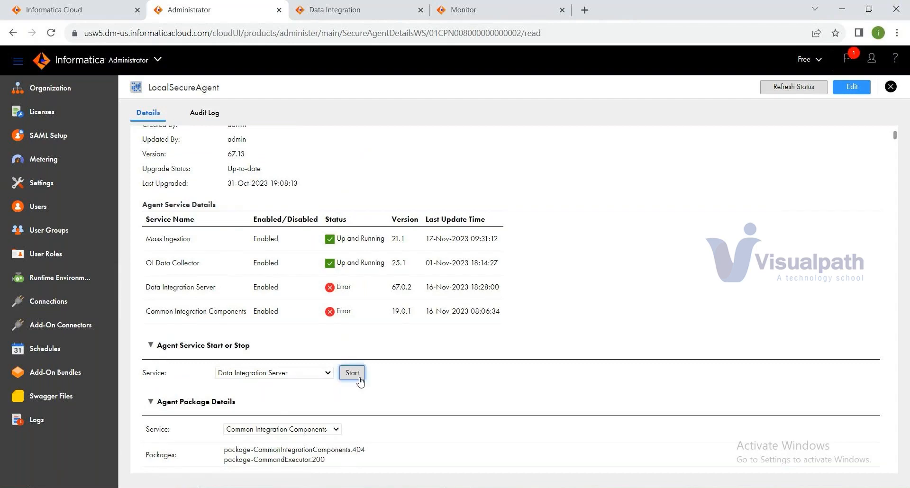
# Step: Stop the Data Integration Server service on LocalSecureAgent and confirm with OK
pyautogui.click(796, 90)
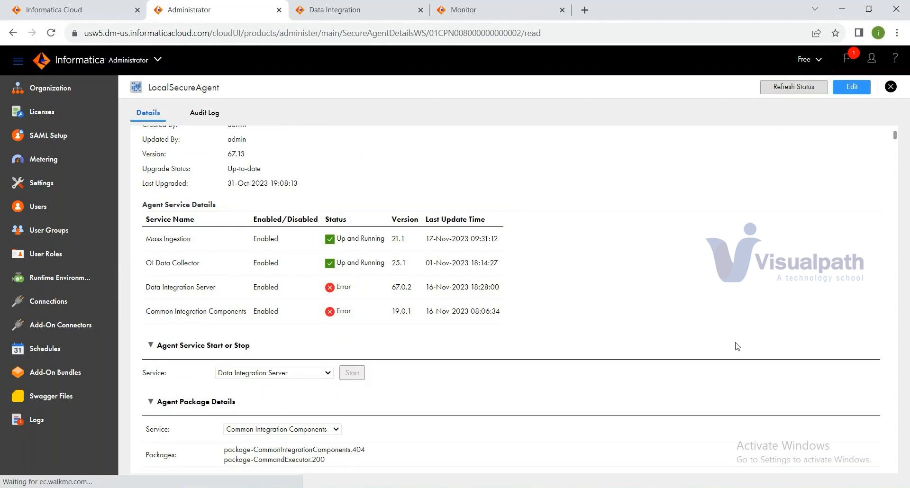
pyautogui.scroll(-3, 716, 345)
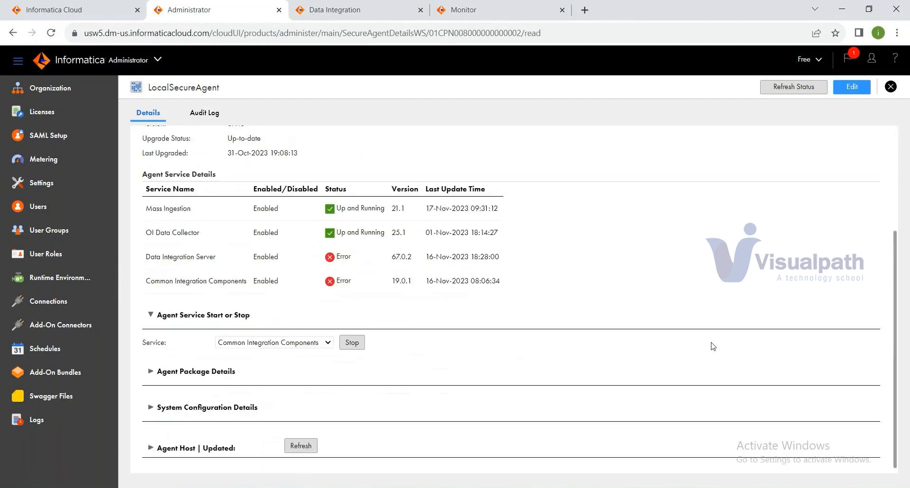
pyautogui.click(318, 343)
pyautogui.click(256, 366)
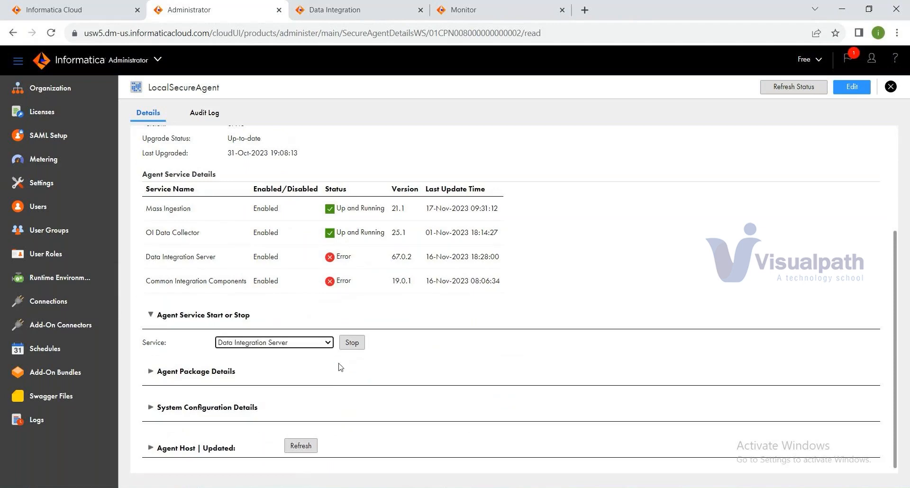
pyautogui.click(351, 343)
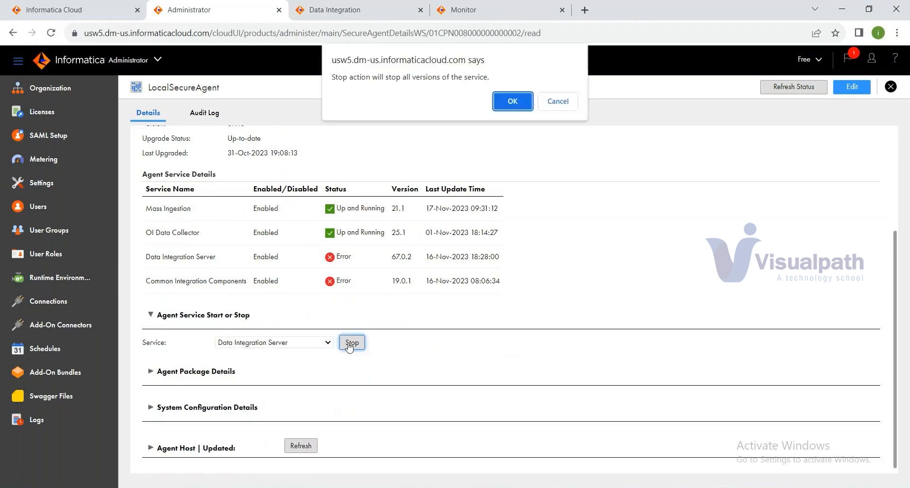
pyautogui.click(515, 103)
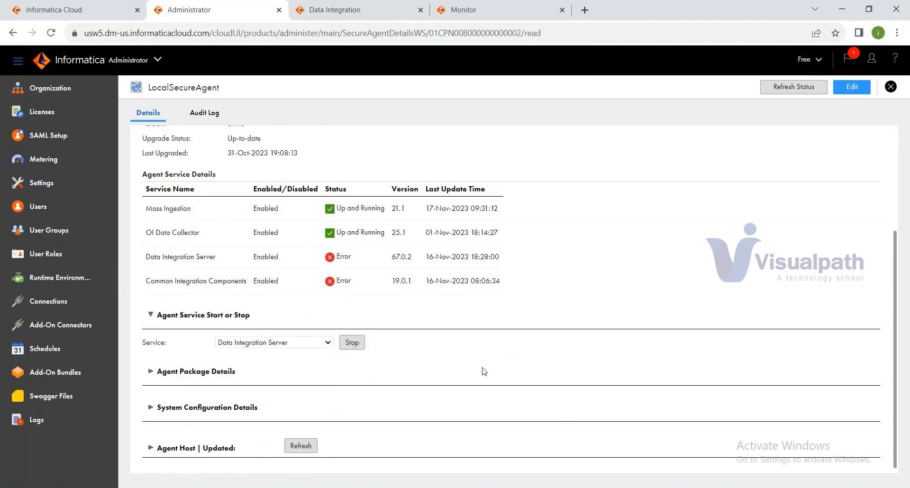
# Step: Stop the Common Integration Components service and confirm with OK
pyautogui.scroll(-3, 483, 371)
pyautogui.click(298, 372)
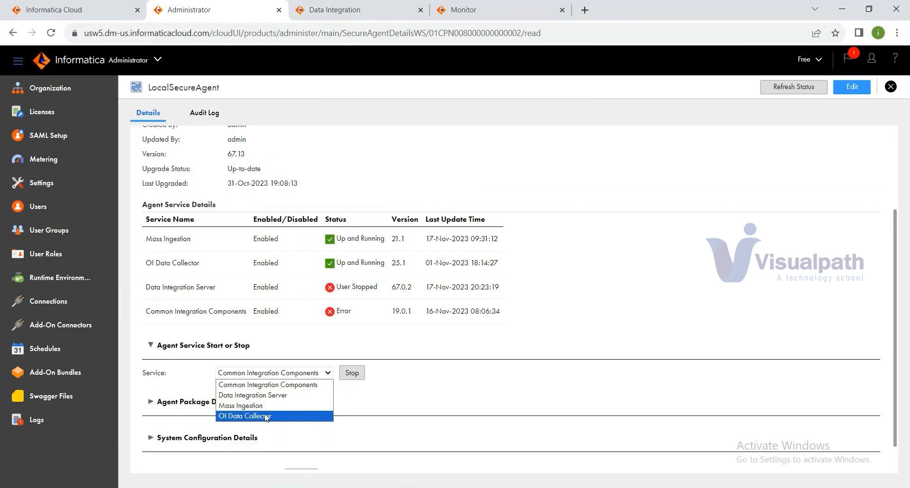
pyautogui.click(277, 387)
pyautogui.click(351, 372)
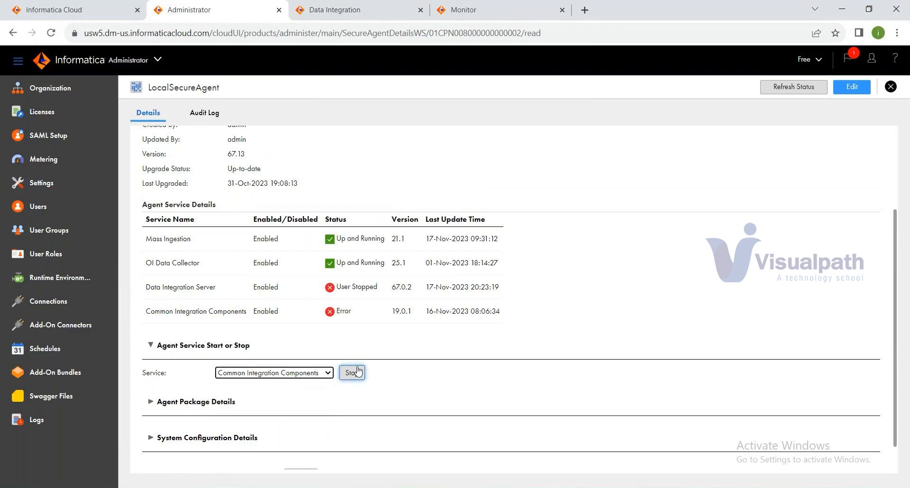
pyautogui.click(512, 102)
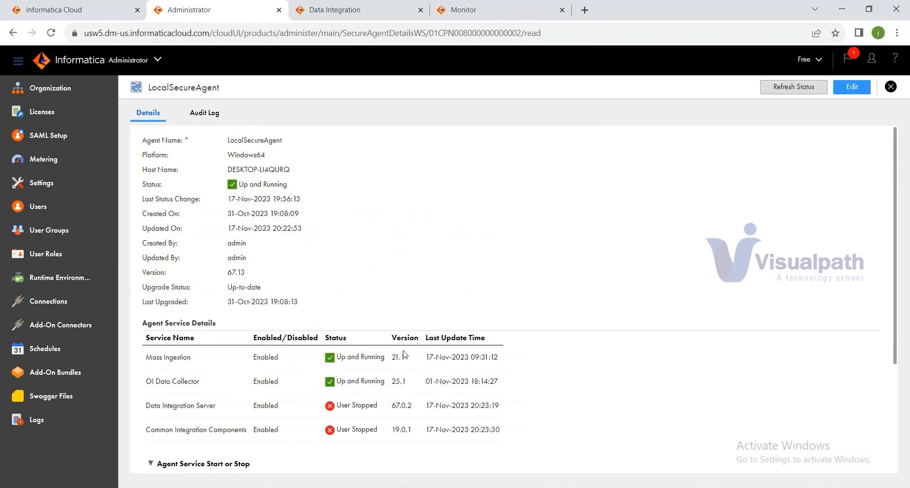
# Step: Start the Data Integration Server service again and confirm with OK
pyautogui.scroll(-1, 433, 323)
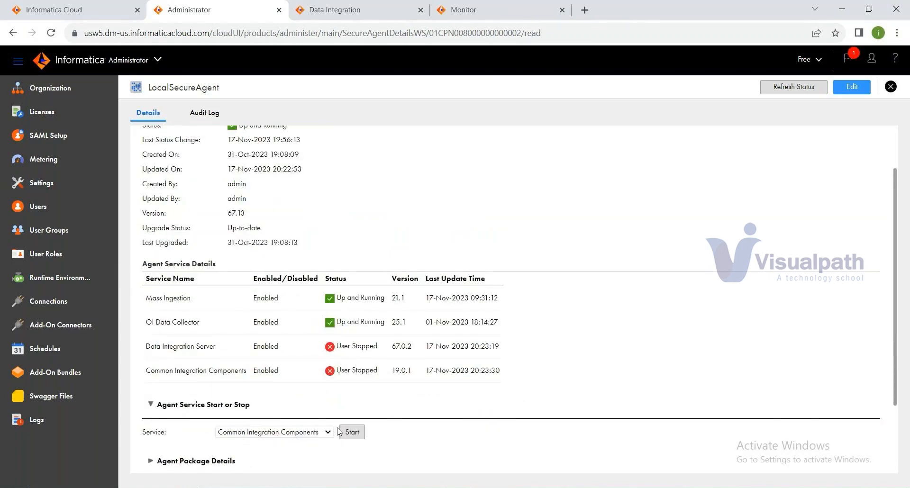
pyautogui.click(308, 433)
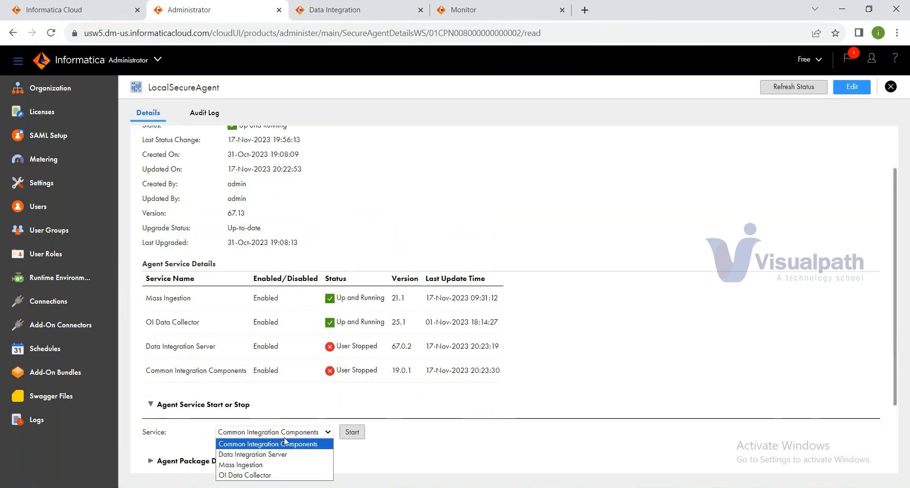
pyautogui.click(258, 454)
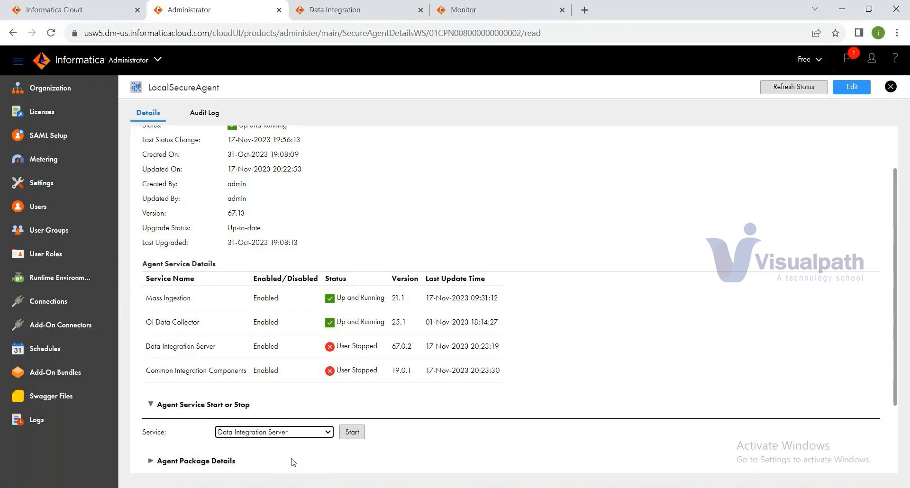
pyautogui.click(355, 435)
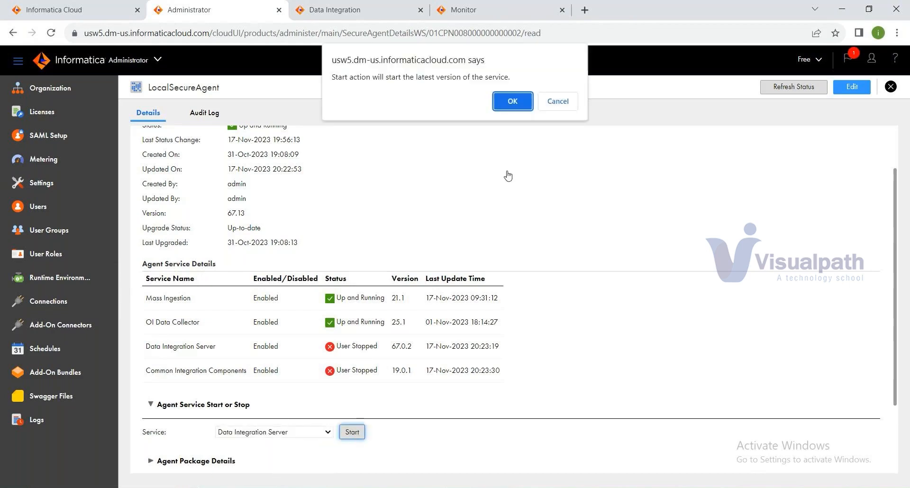
pyautogui.click(512, 101)
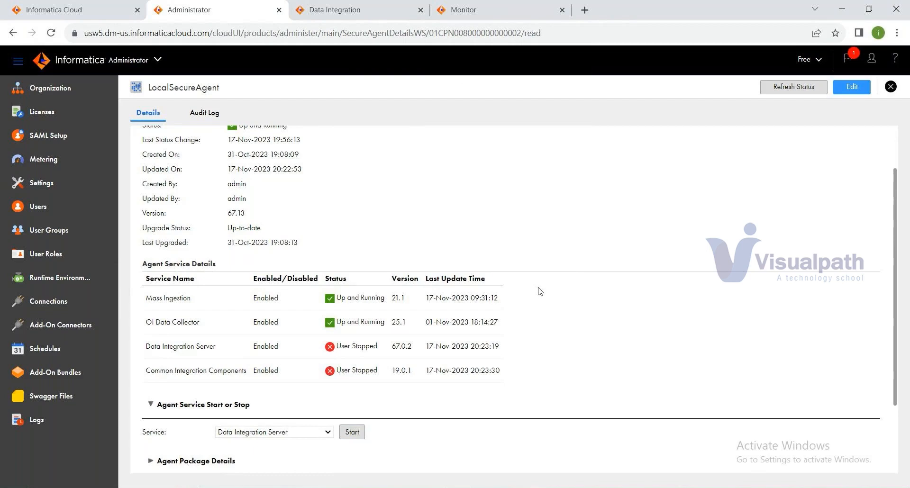
# Step: Start Common Integration Components, confirm, then bring up the IICS architecture slide in PowerPoint
pyautogui.scroll(-3, 538, 290)
pyautogui.click(363, 342)
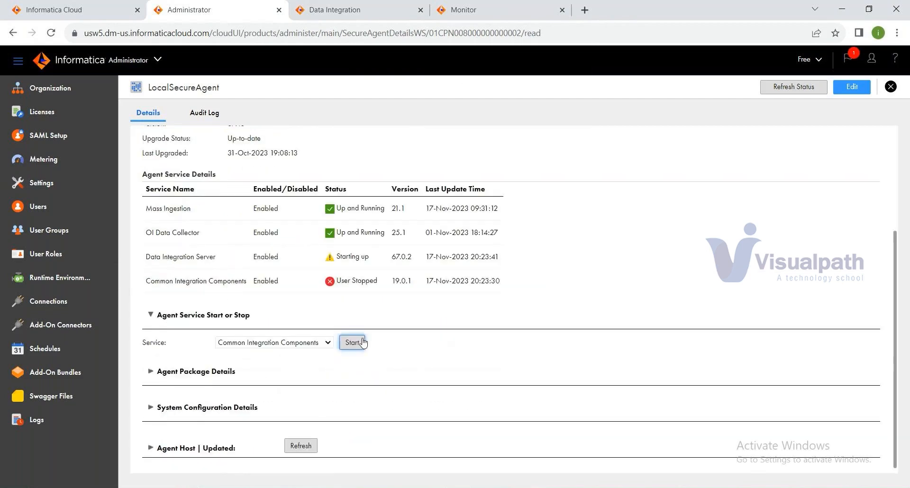
pyautogui.click(516, 101)
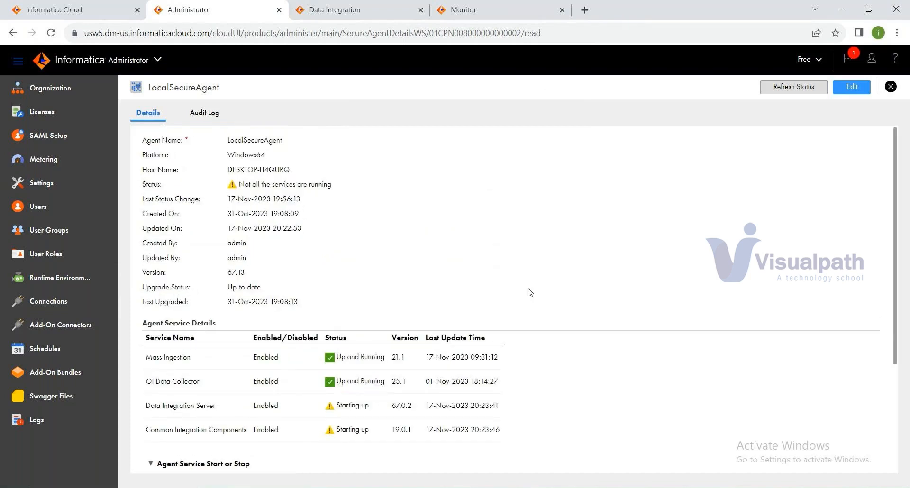
pyautogui.scroll(-1, 525, 294)
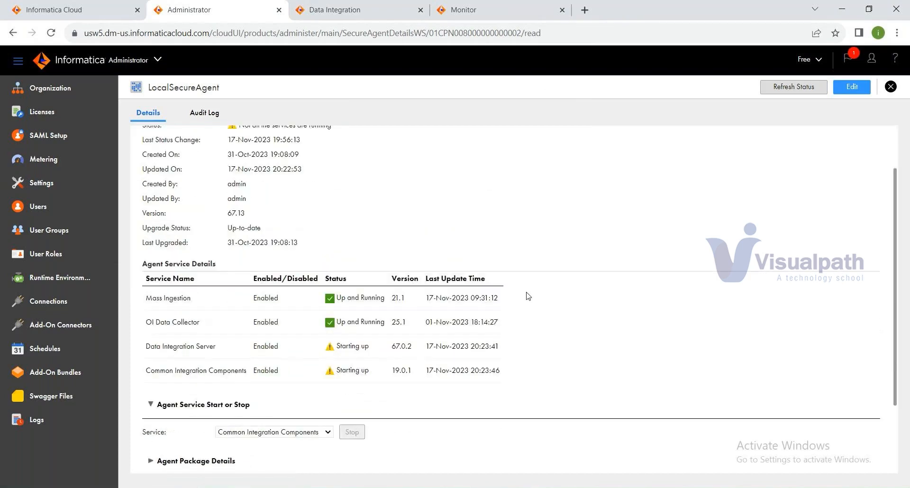
pyautogui.scroll(-2, 527, 298)
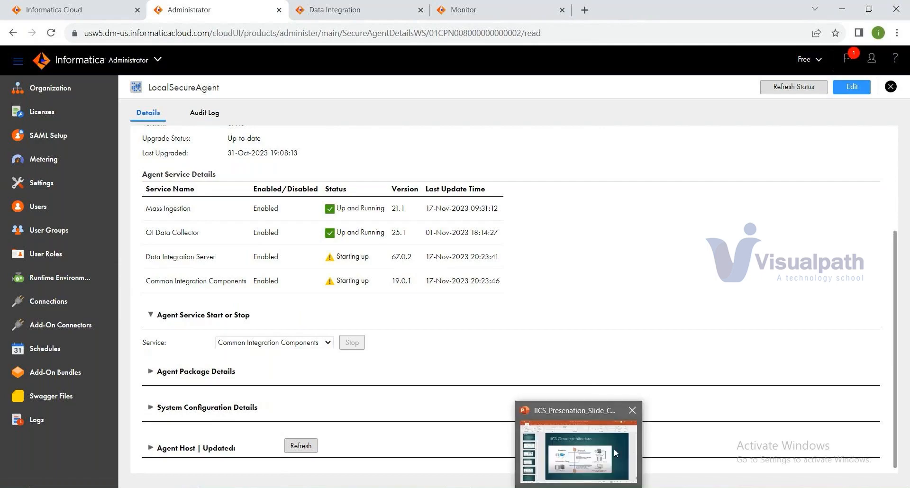
pyautogui.click(614, 449)
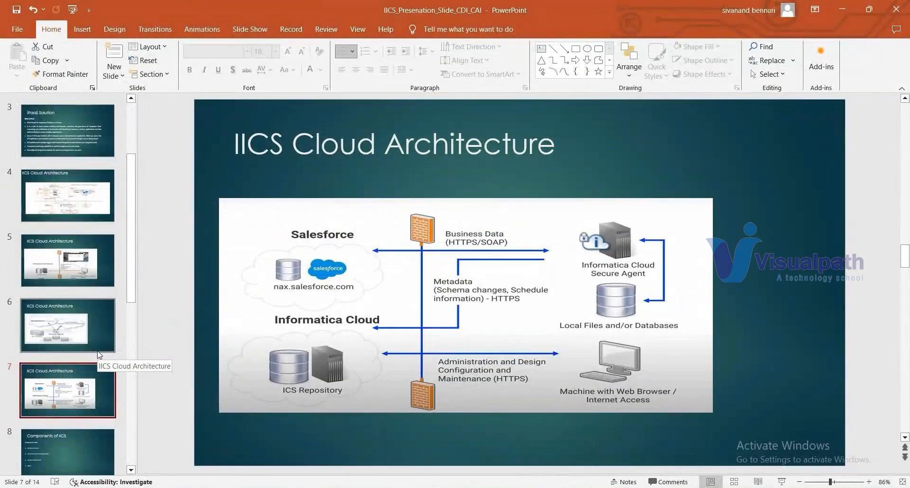
# Step: Google the Informatica cloud data integration free trial in a new Chrome tab and open the trial page
pyautogui.click(463, 447)
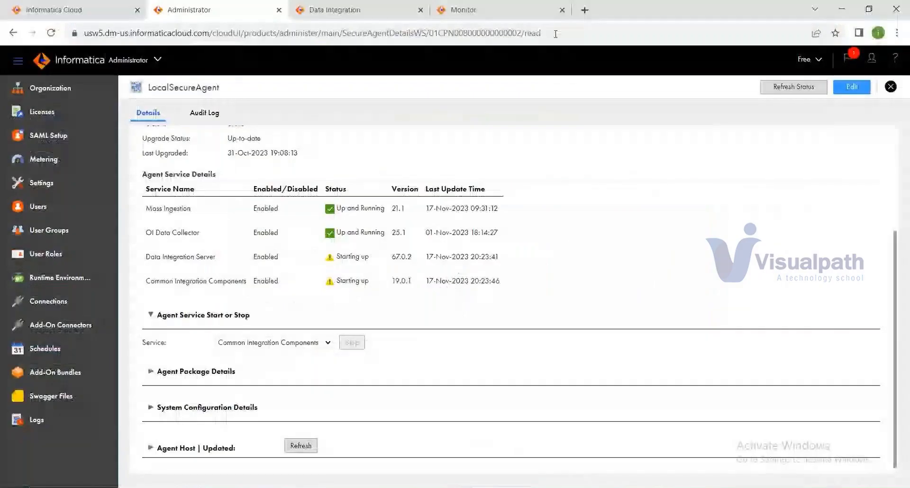
pyautogui.click(584, 10)
pyautogui.write('info')
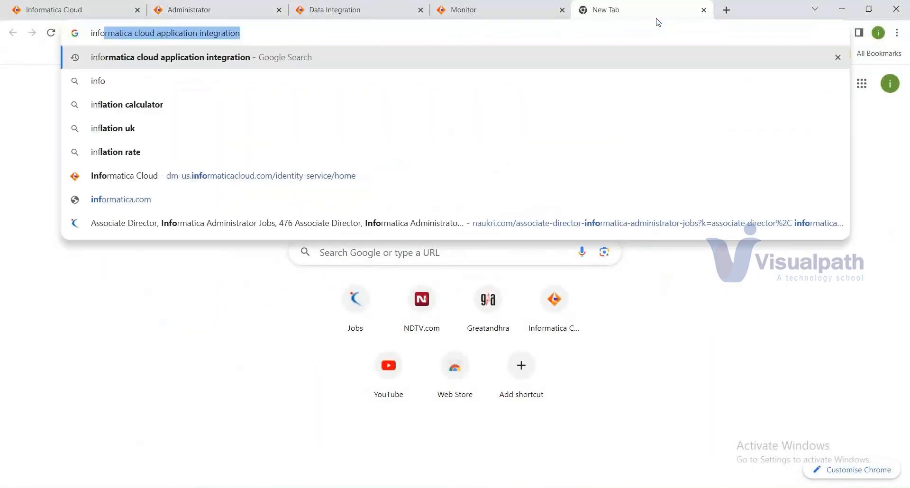
pyautogui.write('rmaticac')
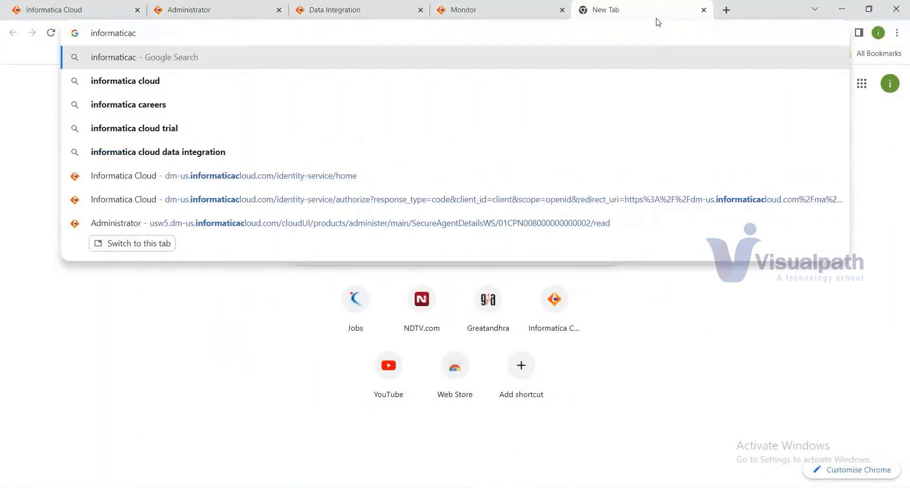
pyautogui.press('BackSpace')
pyautogui.press('Down')
pyautogui.press('Down')
pyautogui.press('Down')
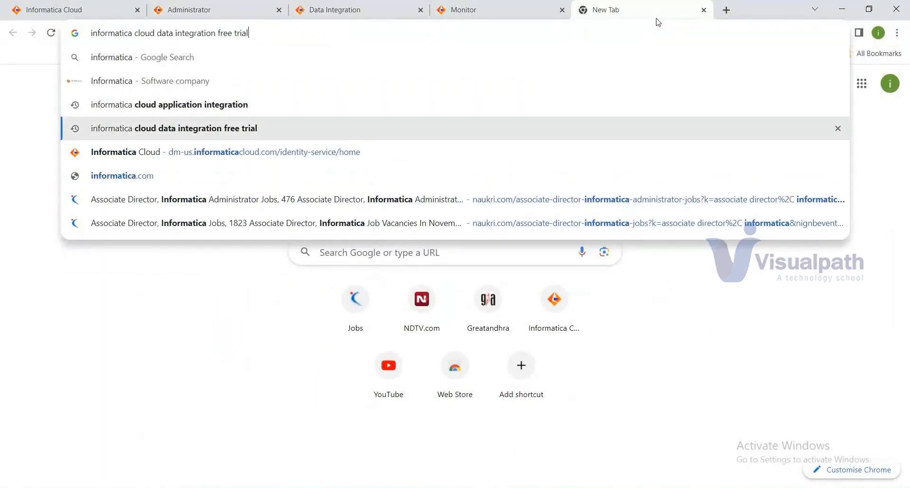
pyautogui.press('Return')
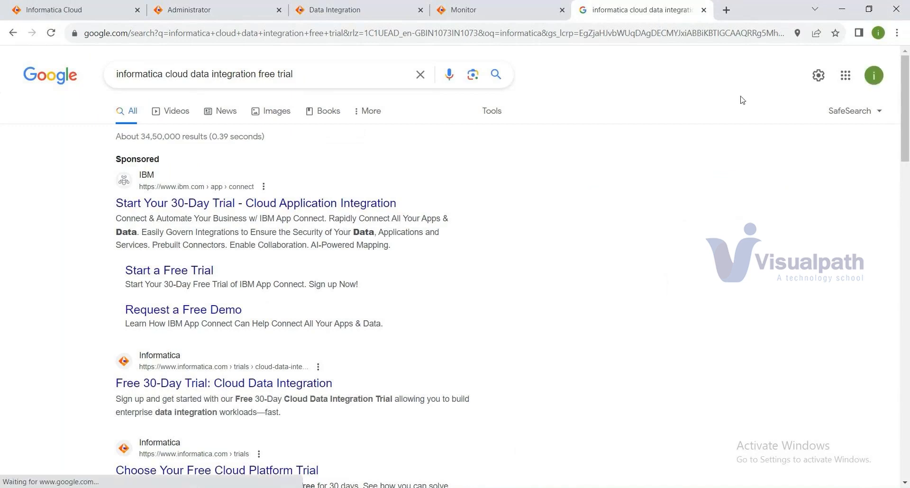
pyautogui.scroll(-4, 416, 219)
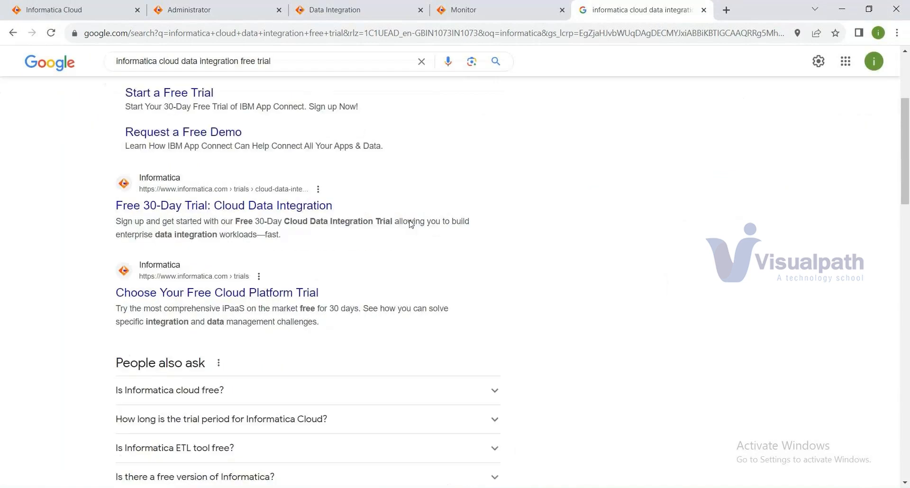
pyautogui.click(241, 214)
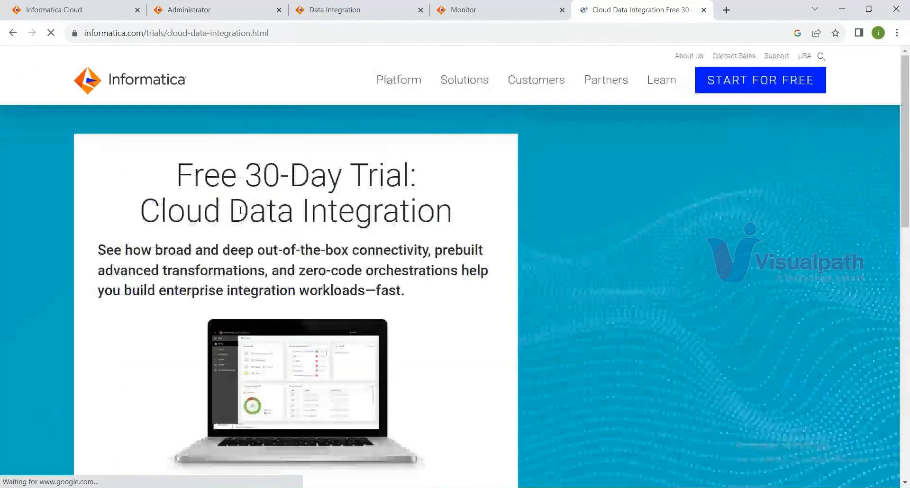
# Step: Untick 'Use my email address as my username' and fill first and last name from saved suggestions
pyautogui.scroll(-4, 464, 258)
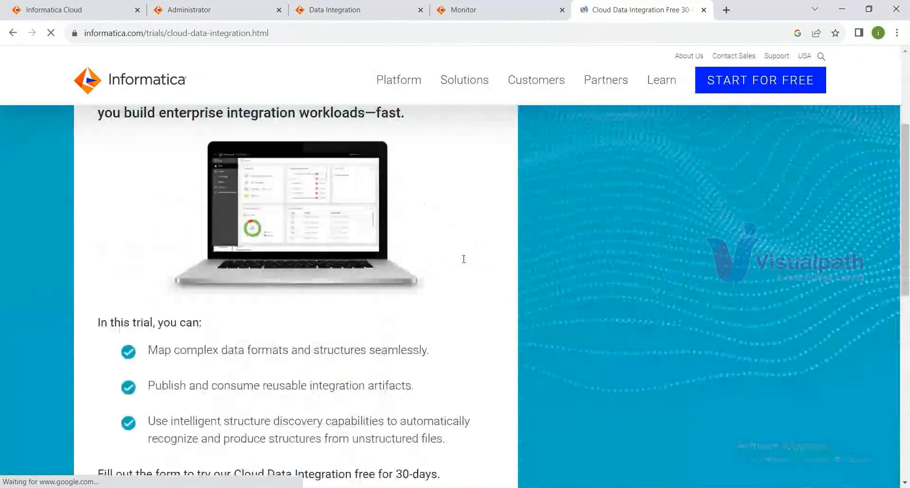
pyautogui.scroll(-1, 464, 259)
pyautogui.scroll(4, 463, 260)
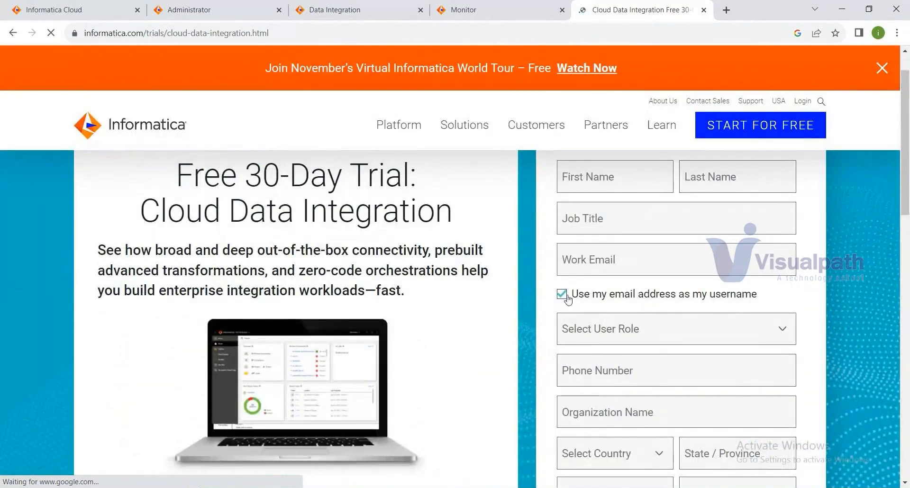
pyautogui.click(587, 286)
pyautogui.click(616, 179)
pyautogui.click(618, 209)
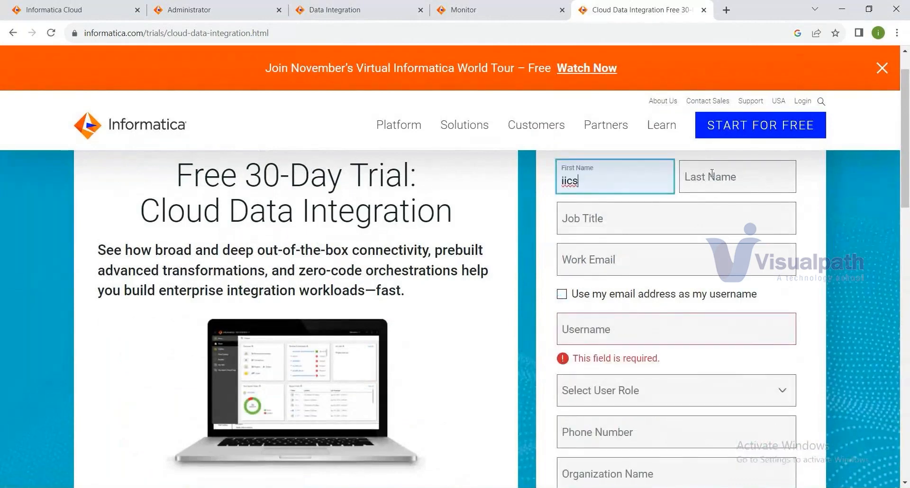
pyautogui.click(711, 177)
pyautogui.click(742, 211)
# Step: Enter job title Developer, a work e-mail address, and a separate username
pyautogui.click(662, 222)
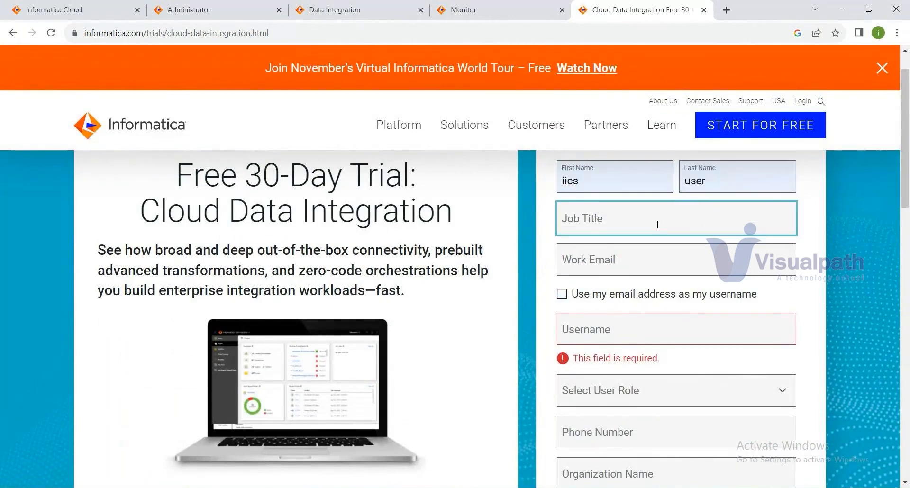
pyautogui.write('Devel')
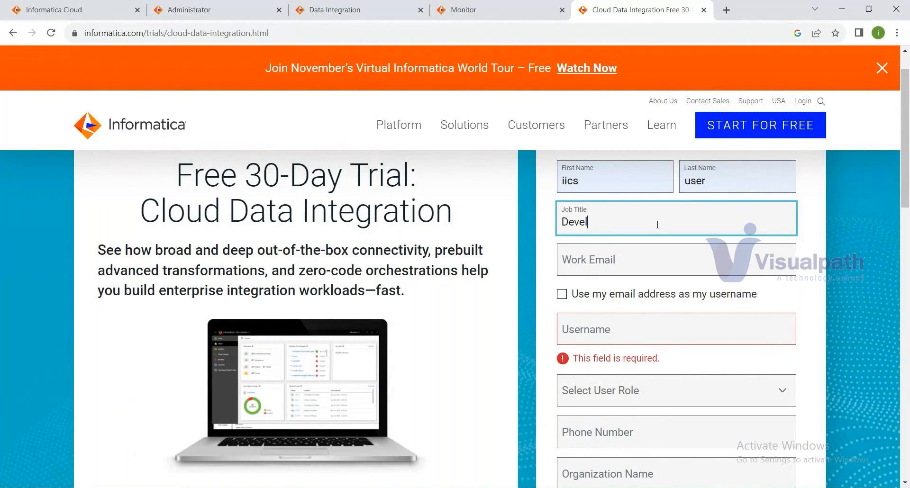
pyautogui.write('oper')
pyautogui.press('Tab')
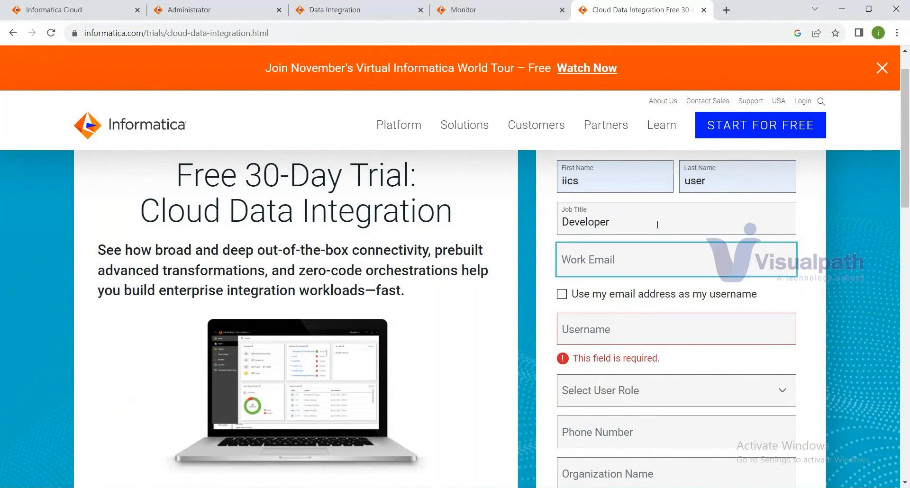
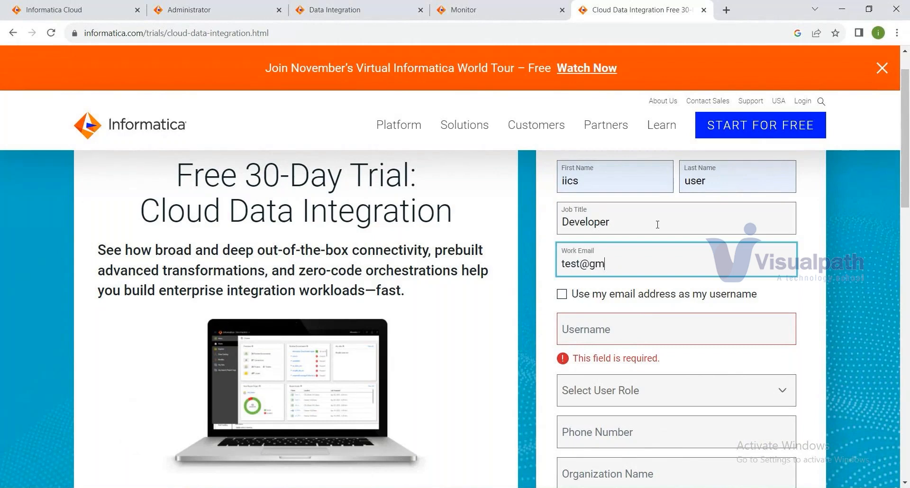
pyautogui.doubleClick(565, 264)
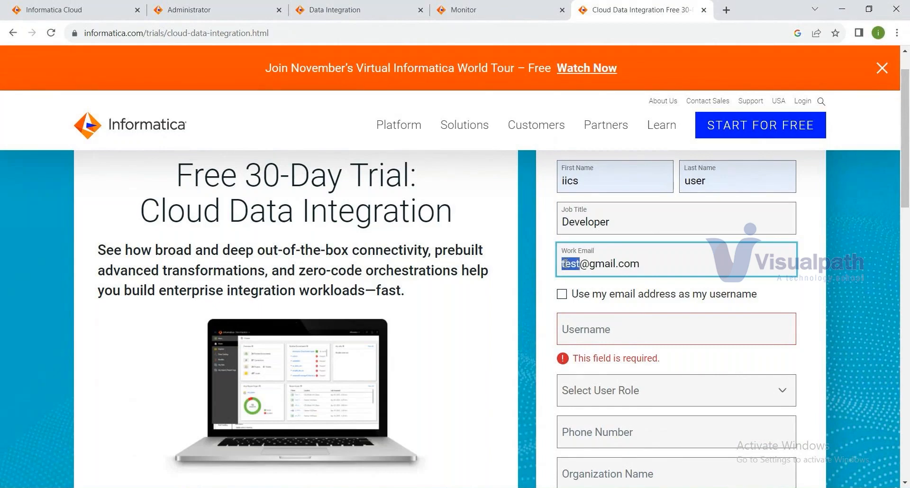
pyautogui.click(629, 330)
pyautogui.write('D')
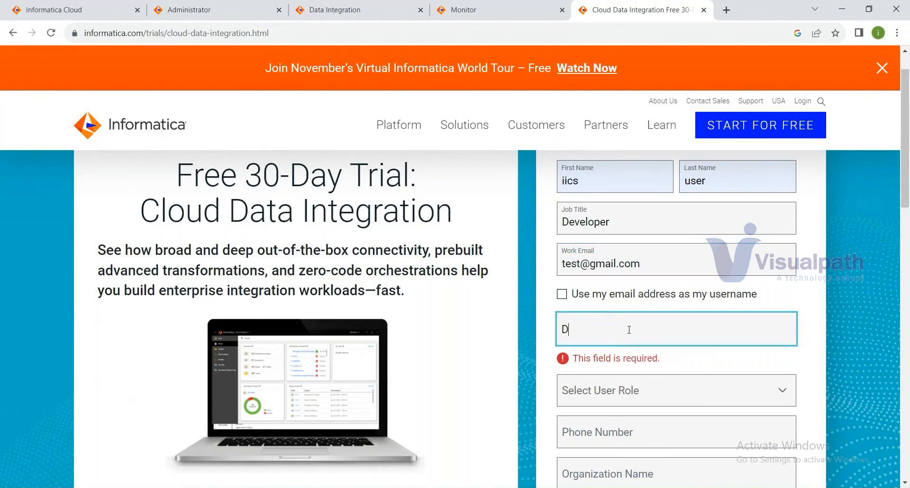
pyautogui.write('ev1')
pyautogui.scroll(-1, 675, 315)
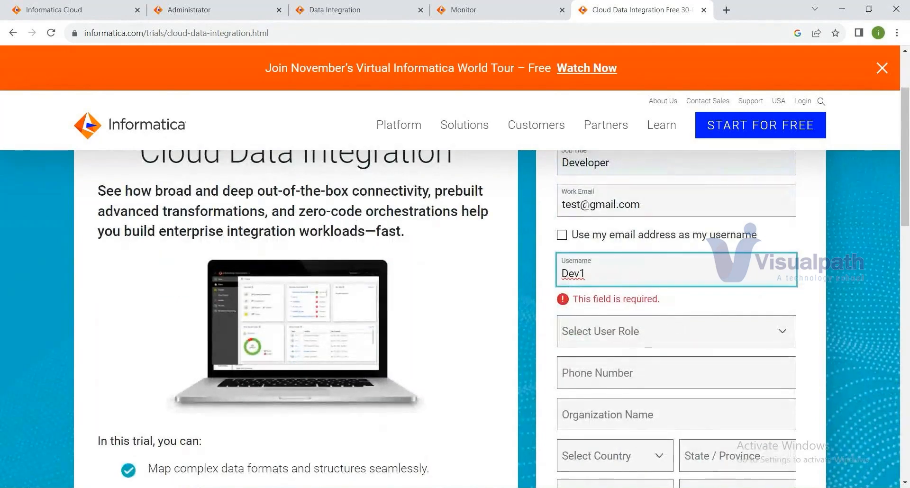
# Step: Choose user role Developer, fill the phone number, and set organization name to Free
pyautogui.click(644, 334)
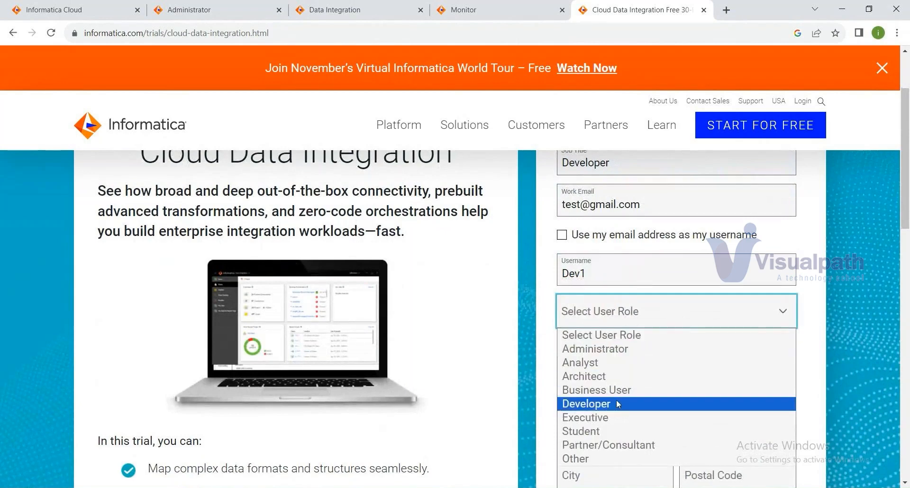
pyautogui.click(616, 402)
pyautogui.click(633, 353)
pyautogui.click(628, 396)
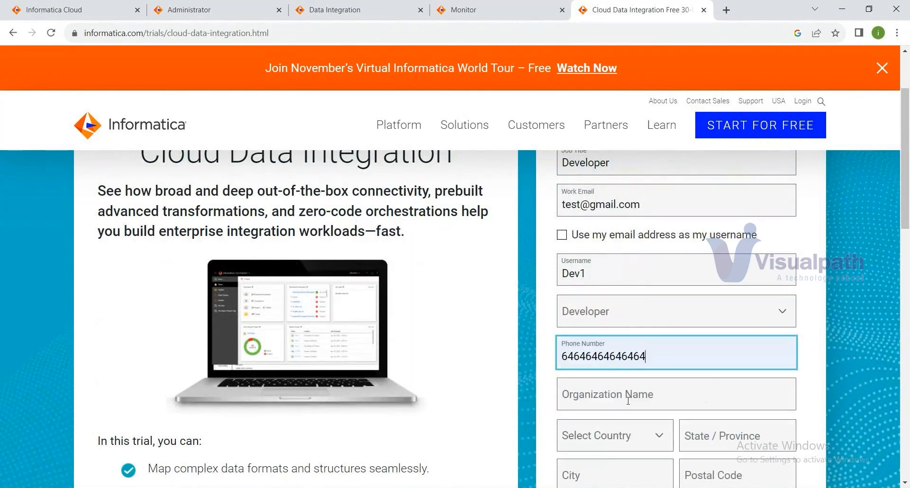
pyautogui.click(628, 400)
pyautogui.click(619, 437)
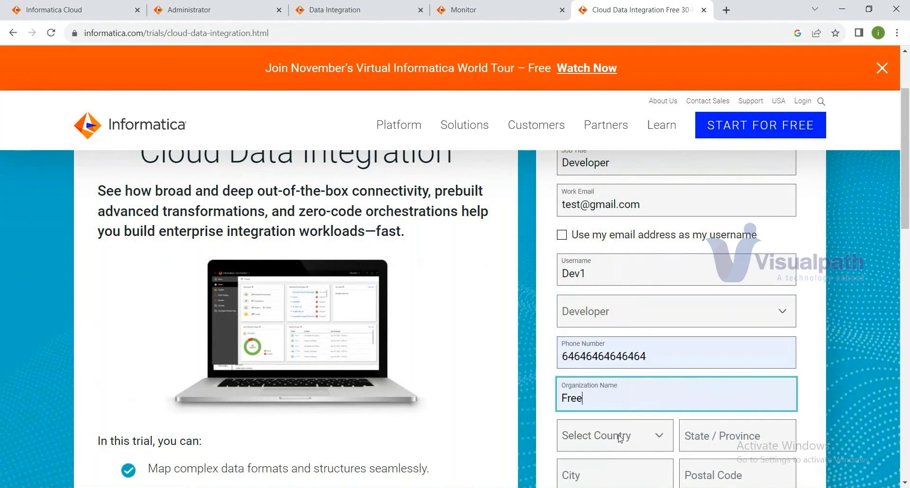
# Step: Set country India, state Telangana, city Hyderabad, and enter the postal code
pyautogui.click(619, 437)
pyautogui.press('i')
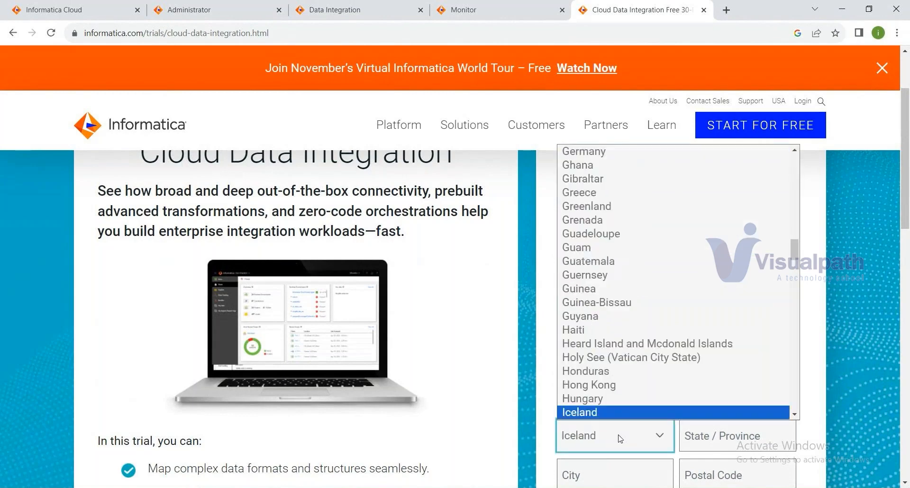
pyautogui.press('n')
pyautogui.press('Return')
pyautogui.click(691, 433)
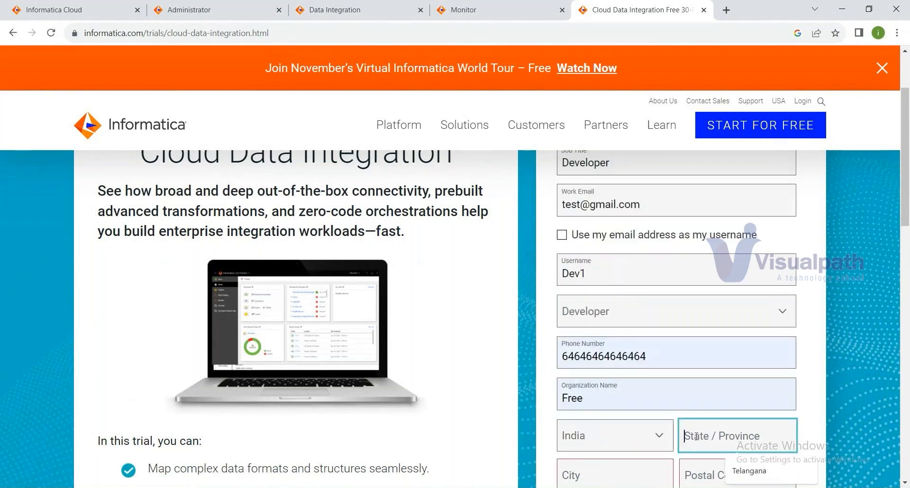
pyautogui.click(742, 472)
pyautogui.scroll(-2, 742, 472)
pyautogui.click(615, 358)
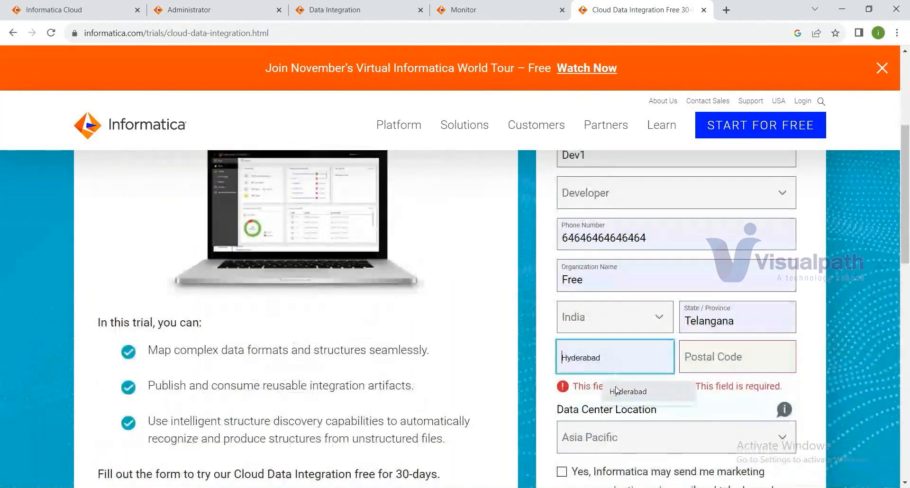
pyautogui.click(616, 391)
pyautogui.click(768, 363)
pyautogui.write('500009')
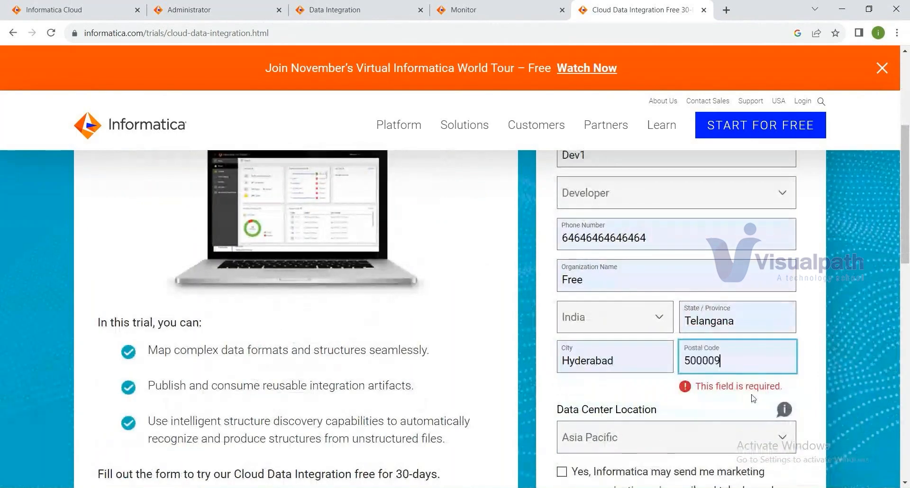
# Step: Set Data Center Location to North America and tick the marketing and subscription agreement checkboxes
pyautogui.scroll(-1, 659, 428)
pyautogui.click(652, 381)
pyautogui.click(629, 374)
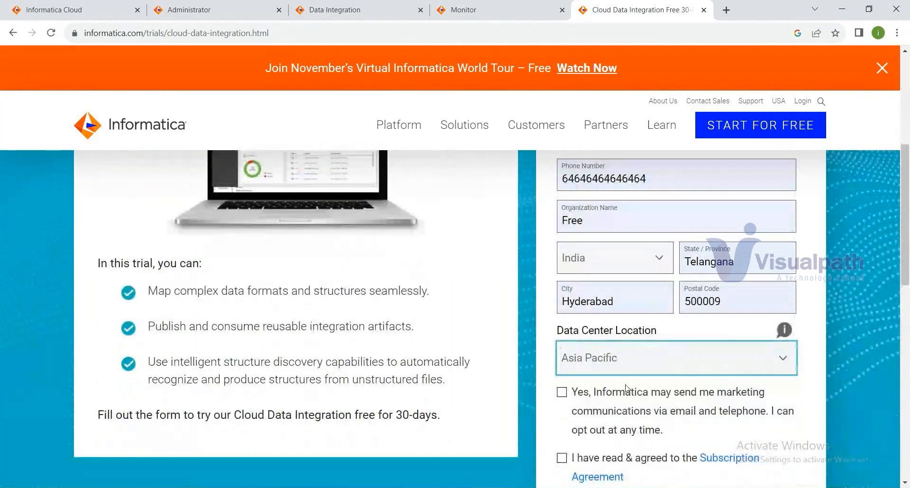
pyautogui.press('Up')
pyautogui.click(562, 392)
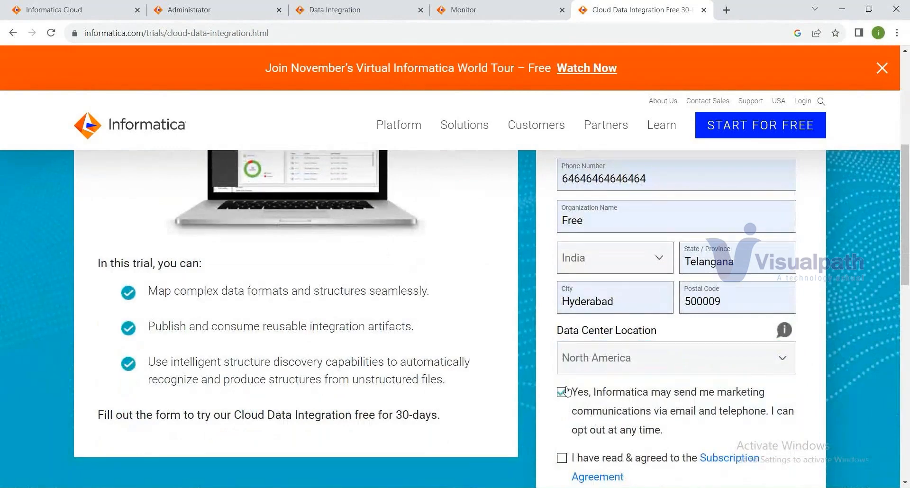
pyautogui.click(562, 458)
pyautogui.scroll(-2, 564, 455)
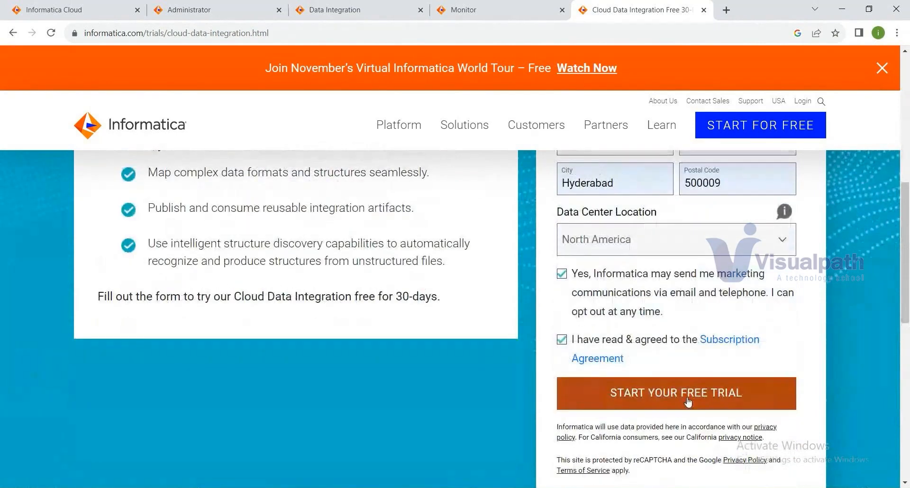
pyautogui.click(726, 11)
# Step: Load gmail.com, scroll the inbox to the Informatica account email, then return to Administrator
pyautogui.write('gmail.com')
pyautogui.press('Return')
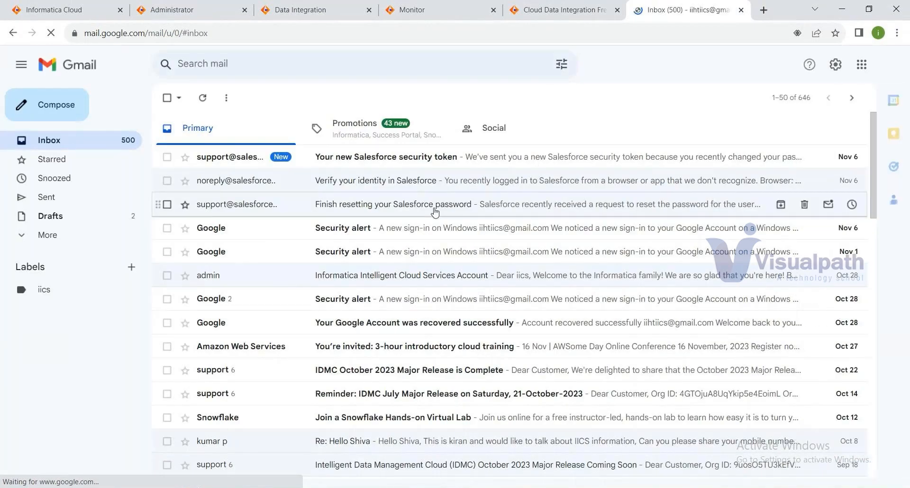
pyautogui.scroll(-2, 435, 212)
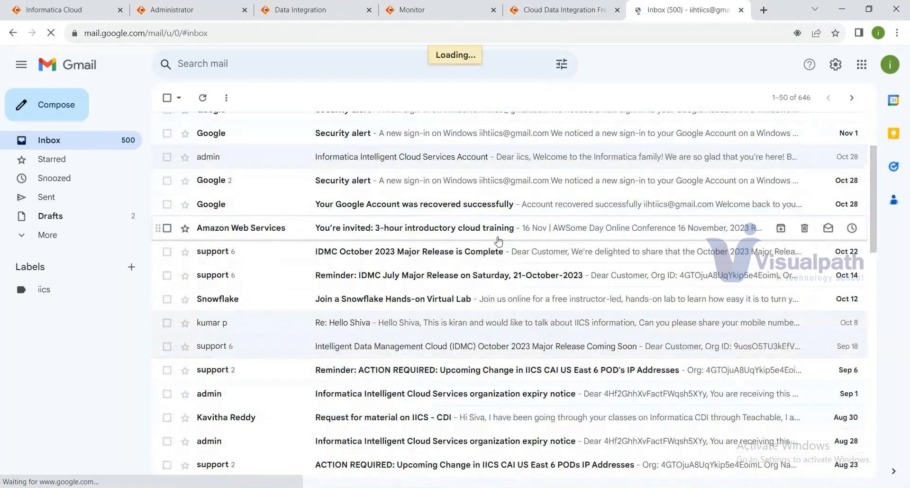
pyautogui.scroll(-1, 524, 445)
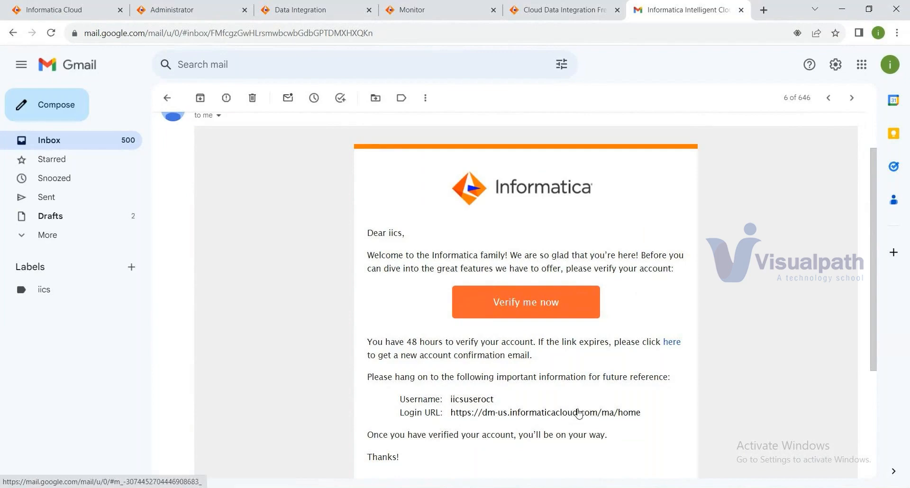
pyautogui.click(170, 14)
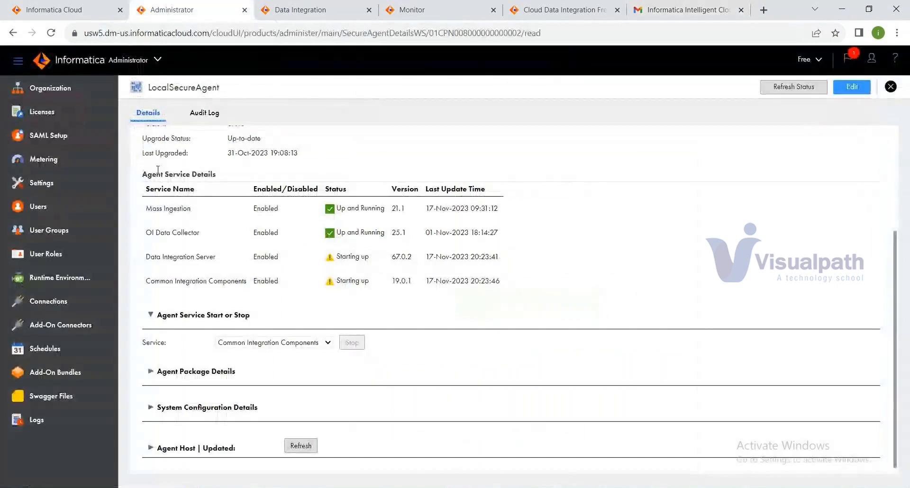
# Step: Refresh LocalSecureAgent's status, then go back to the Runtime Environments list
pyautogui.click(797, 88)
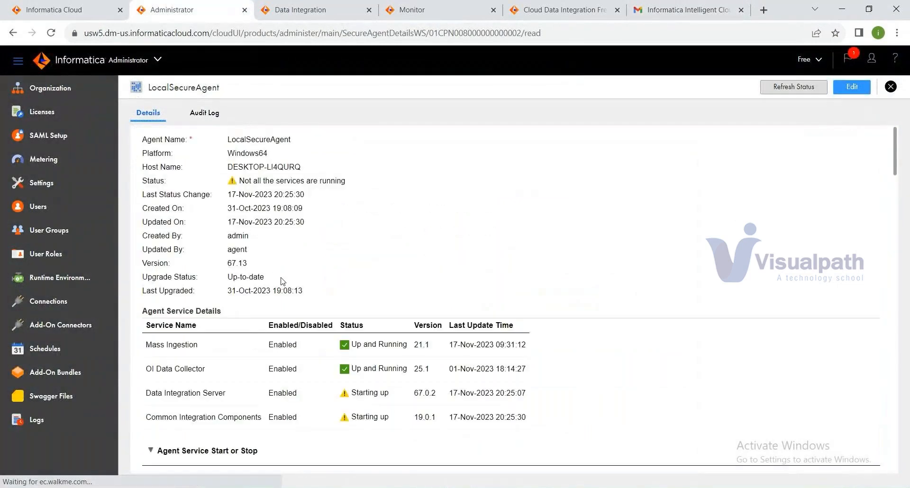
pyautogui.click(63, 281)
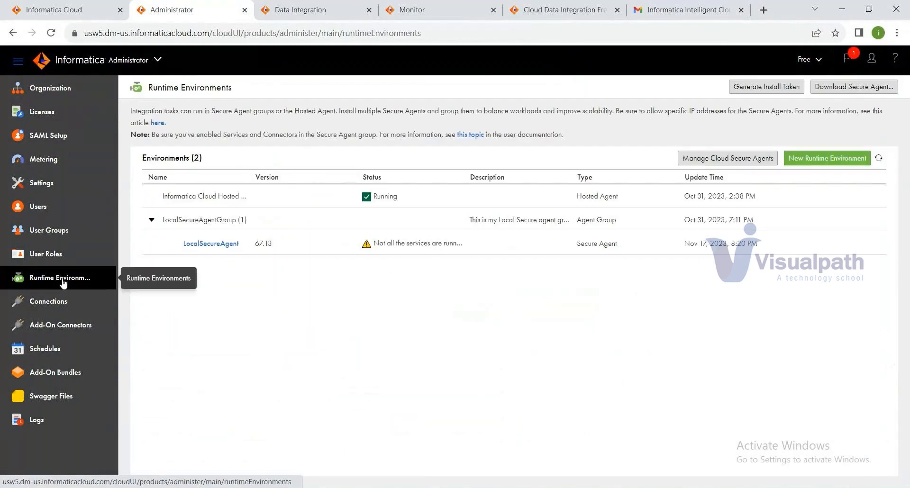
pyautogui.click(874, 93)
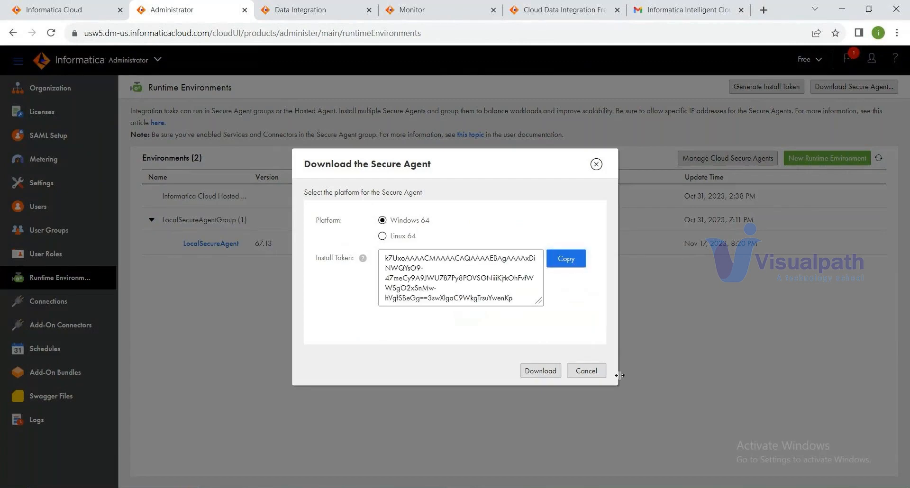
pyautogui.click(586, 371)
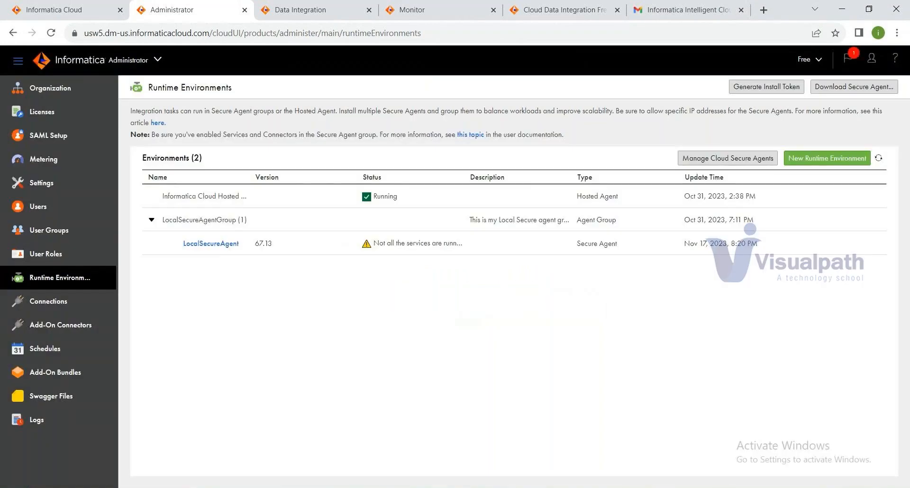
pyautogui.moveTo(410, 487)
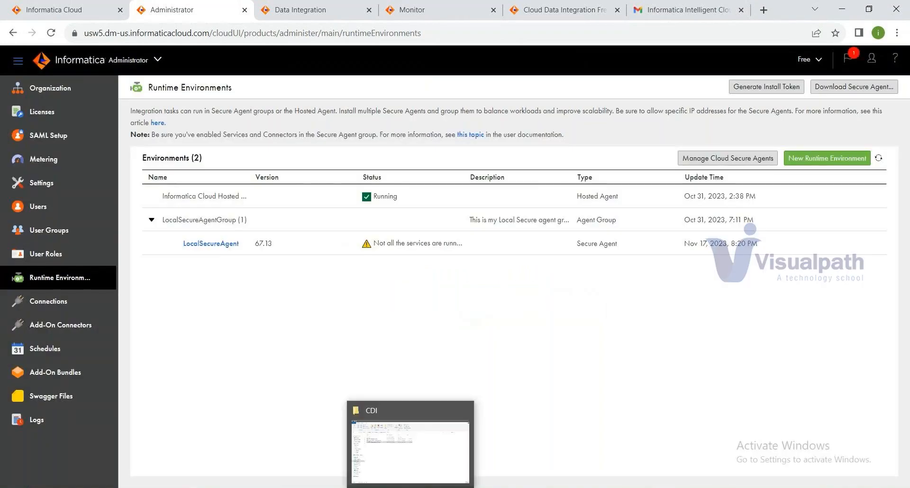
# Step: Open the SecureAgent folder on drive D: and reveal its full path, D:\SecureAgent
pyautogui.click(435, 471)
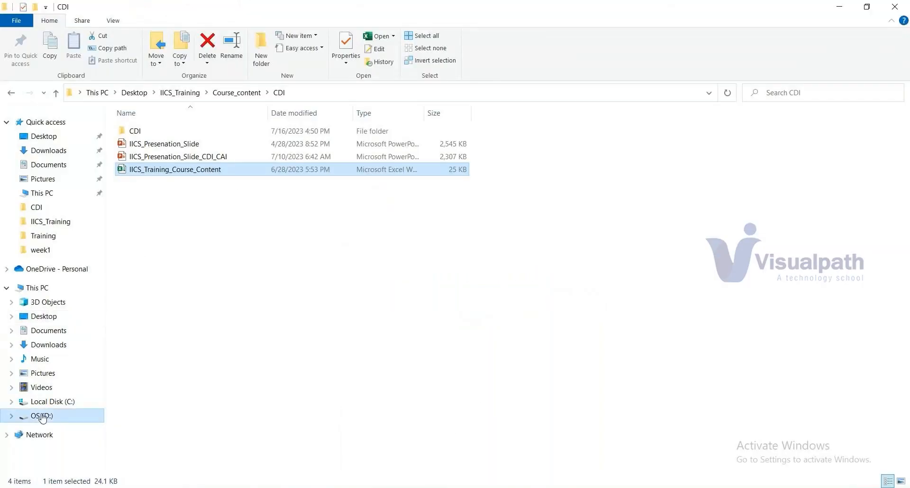
pyautogui.click(43, 416)
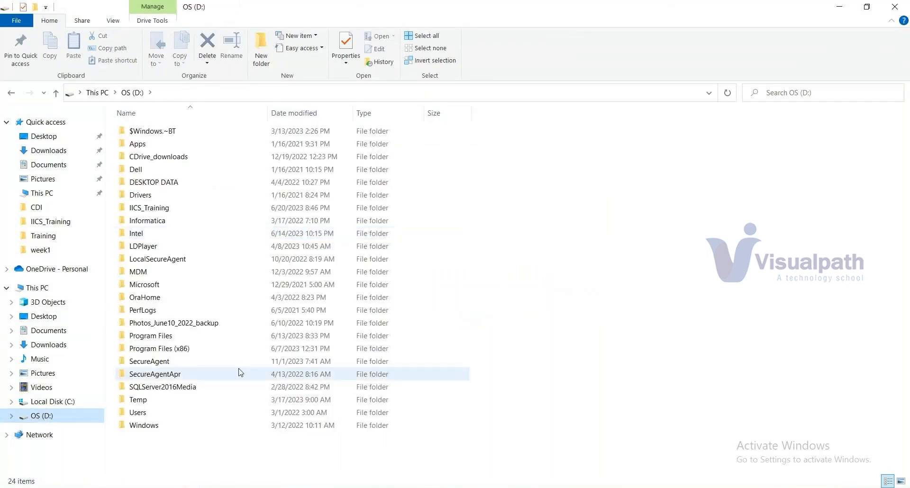
pyautogui.doubleClick(156, 362)
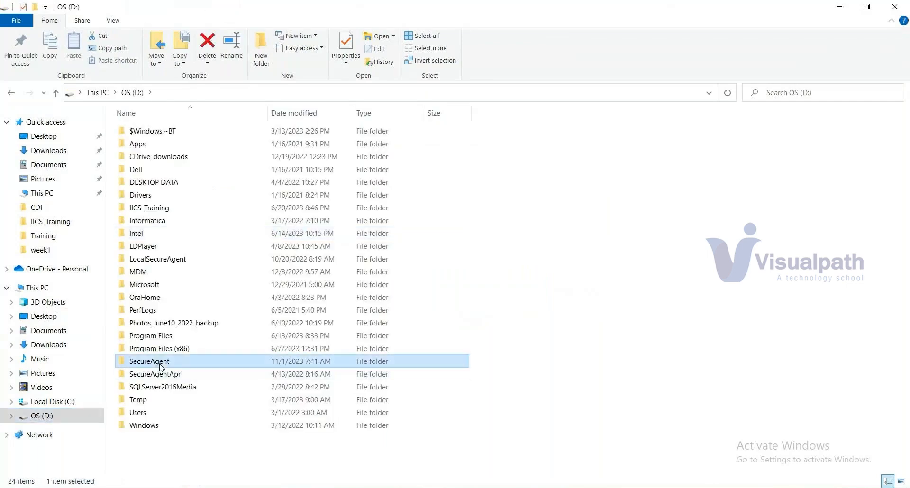
pyautogui.click(219, 95)
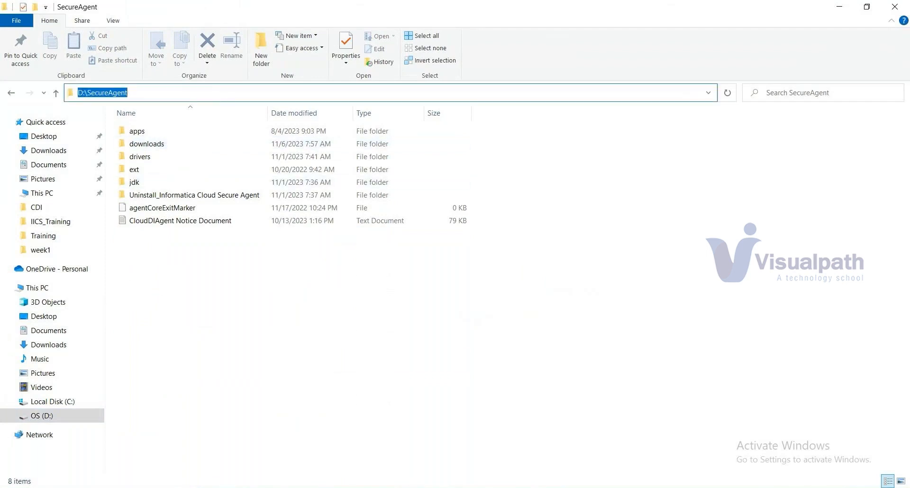
pyautogui.moveTo(649, 487)
# Step: Review LocalSecureAgent's service details, then list the connections Conn_Flat_File and Conn_Ora_infasrc
pyautogui.moveTo(459, 487)
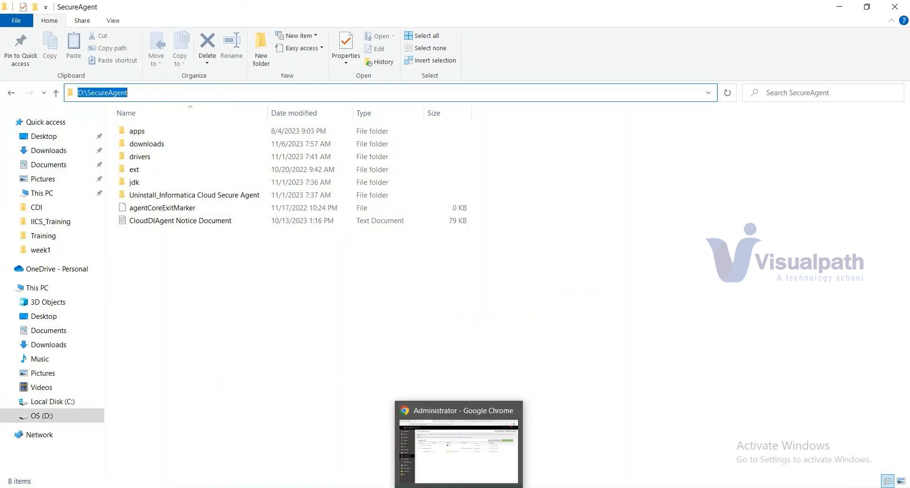
pyautogui.click(459, 445)
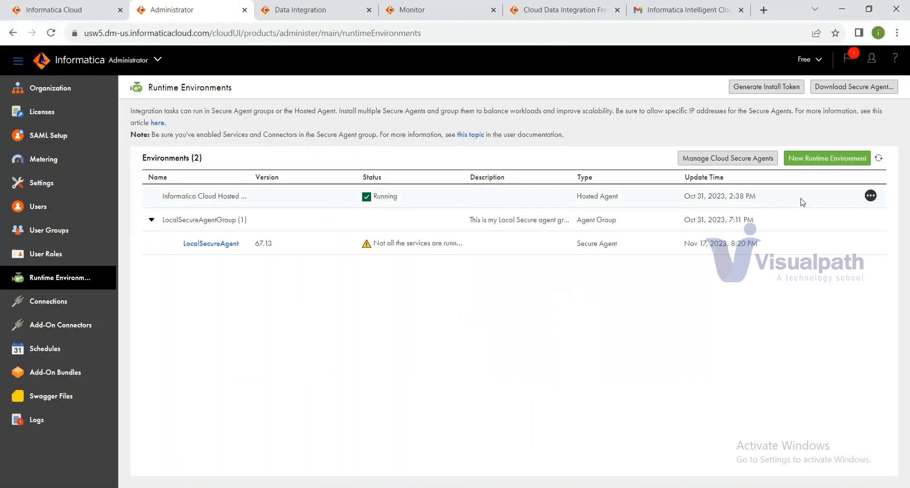
pyautogui.click(209, 243)
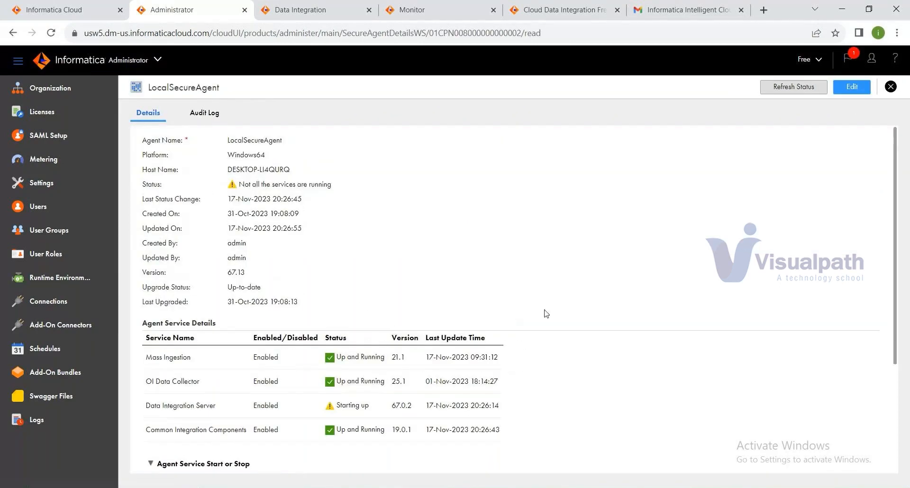
pyautogui.scroll(-1, 548, 315)
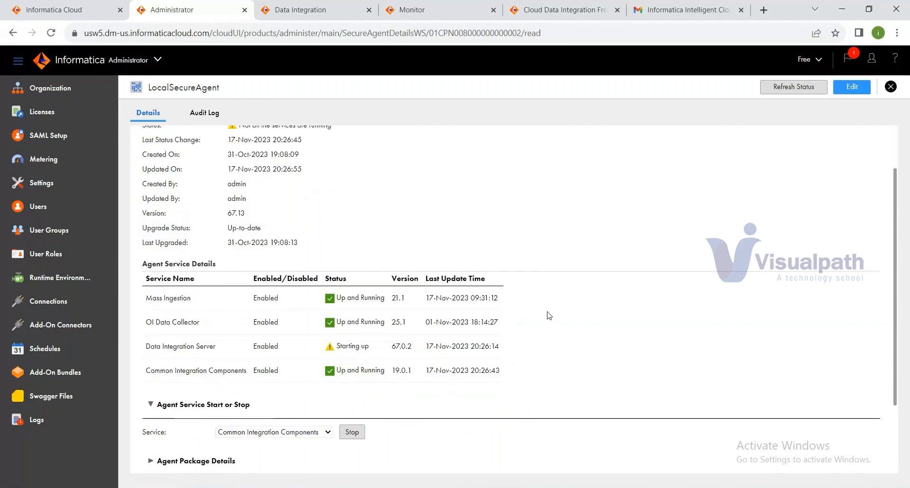
pyautogui.scroll(-1, 305, 341)
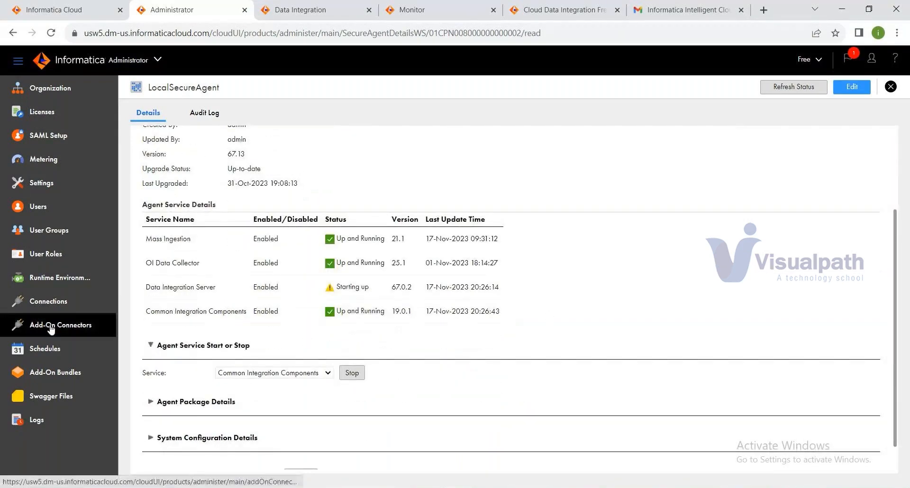
pyautogui.click(52, 309)
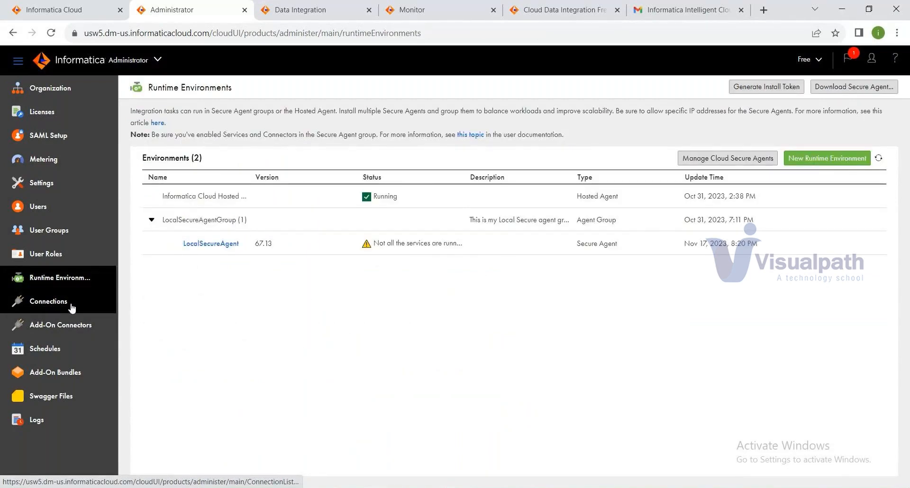
pyautogui.click(60, 307)
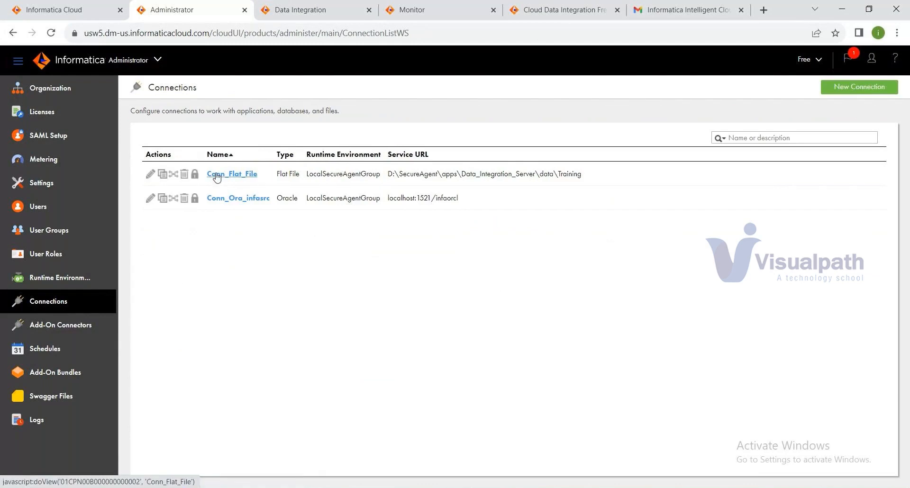
# Step: Open Conn_Flat_File and select its directory D:\SecureAgent\apps\Data_Integration_Server\data\Training
pyautogui.click(231, 174)
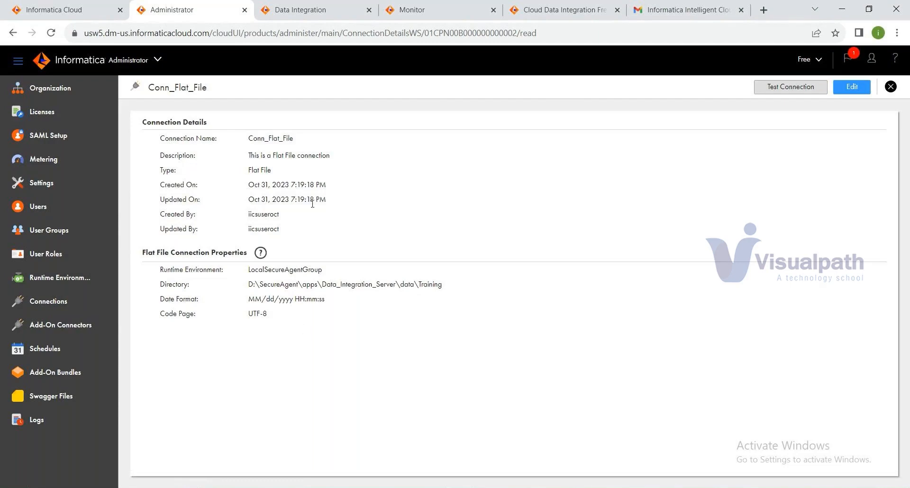
pyautogui.tripleClick(273, 287)
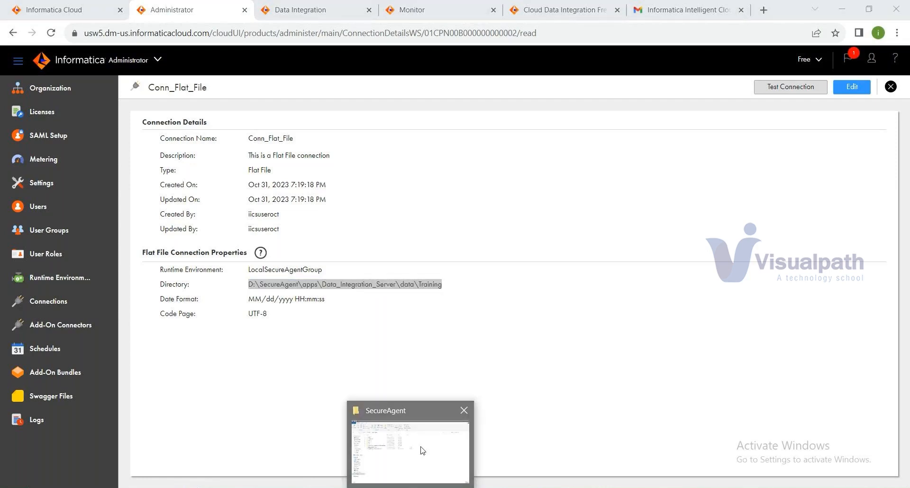
pyautogui.click(418, 440)
# Step: Drill down through apps, Data_Integration_Server and data into the Training folder
pyautogui.click(148, 136)
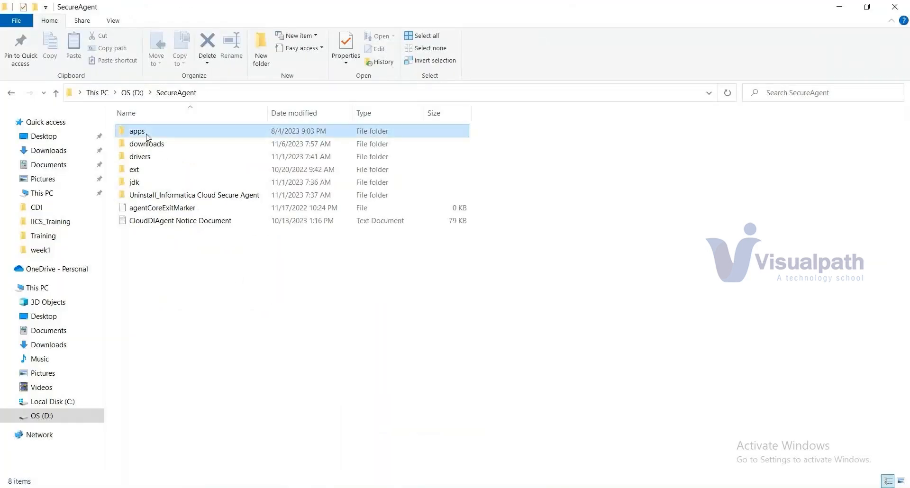
pyautogui.doubleClick(147, 137)
pyautogui.click(167, 174)
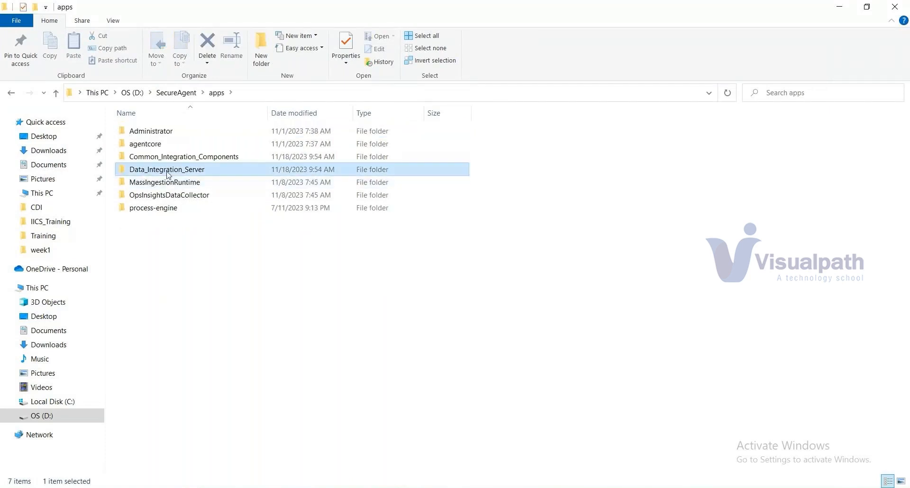
pyautogui.doubleClick(168, 174)
pyautogui.doubleClick(150, 175)
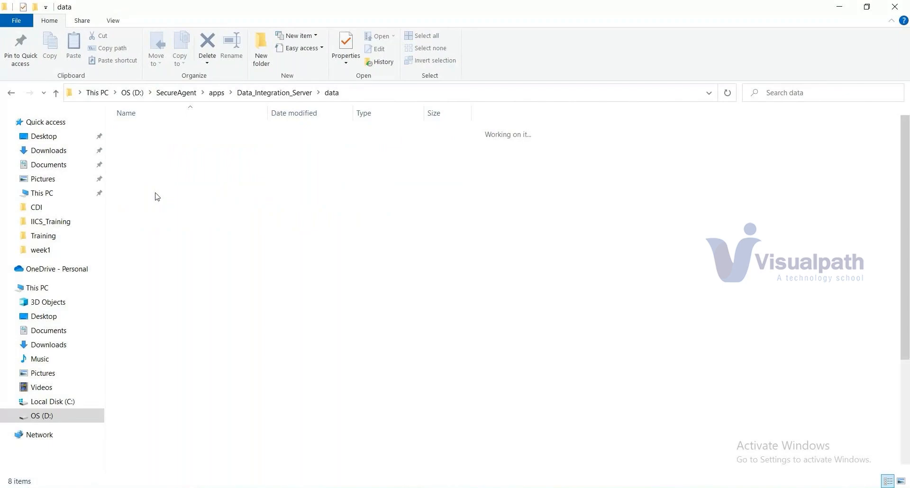
pyautogui.doubleClick(146, 284)
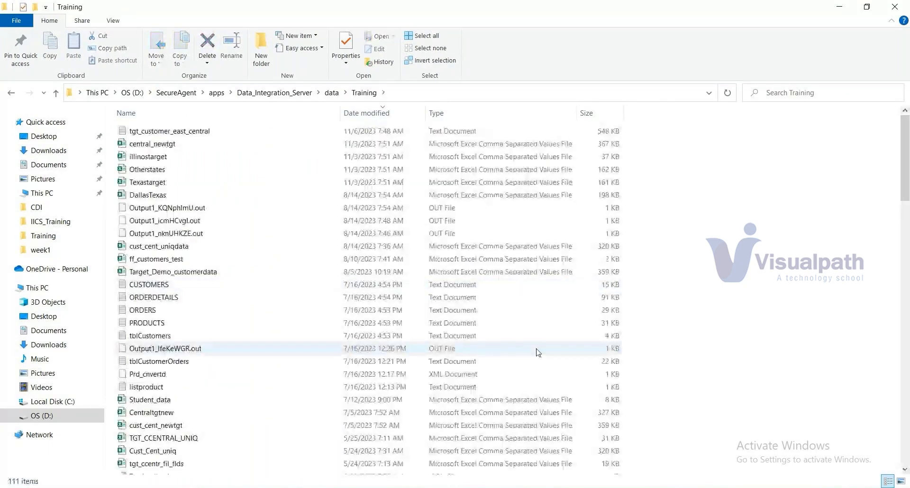
# Step: Look inside the SrcFiles subfolder, then return to the Training folder
pyautogui.scroll(-20, 538, 353)
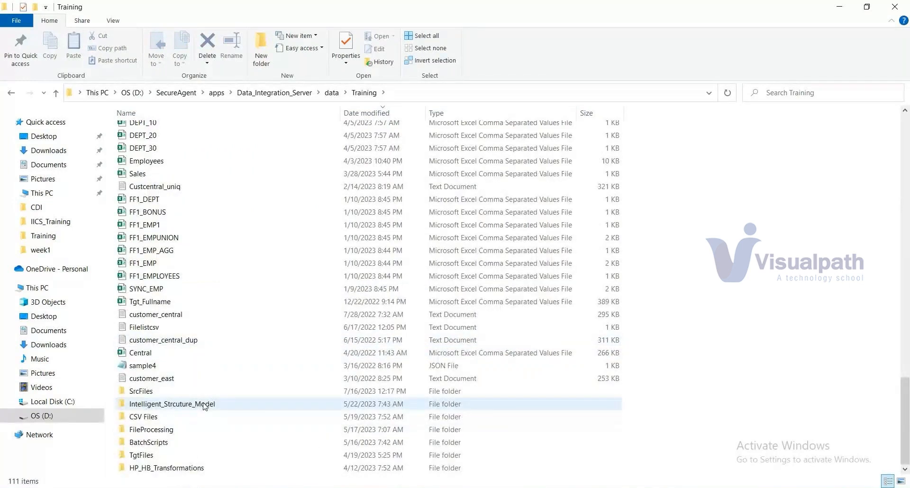
pyautogui.click(154, 393)
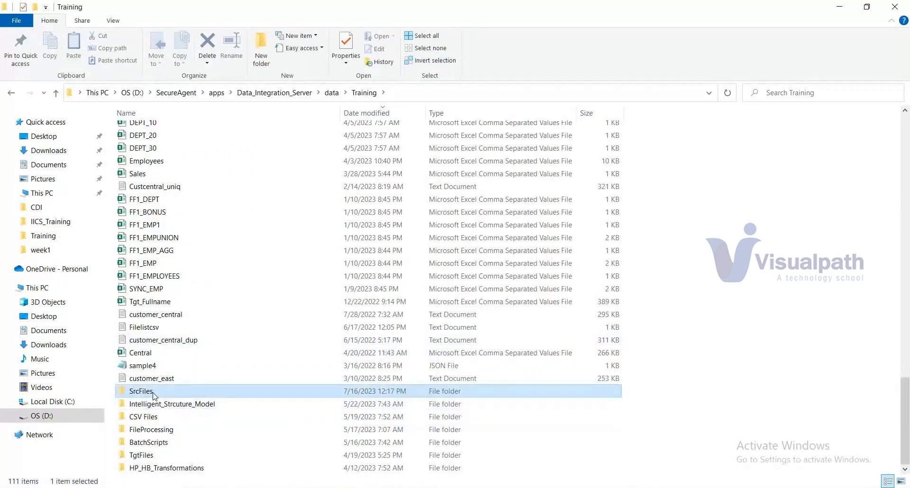
pyautogui.doubleClick(153, 393)
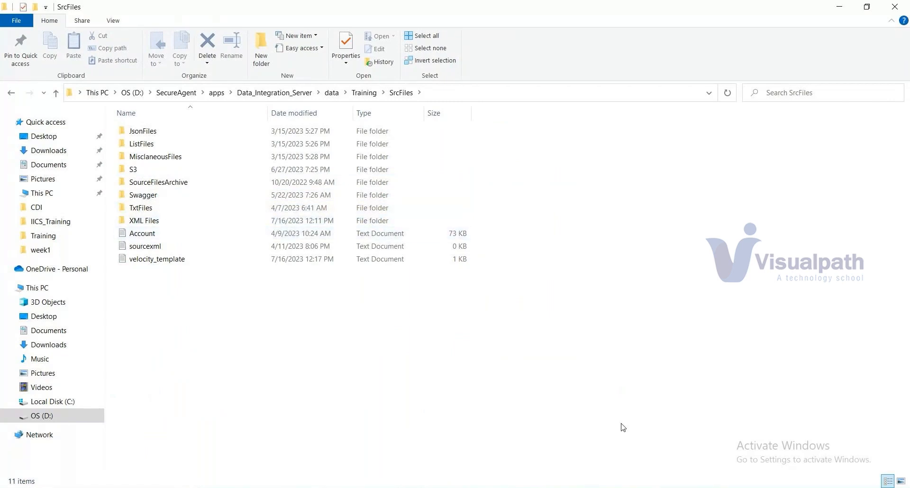
pyautogui.click(363, 94)
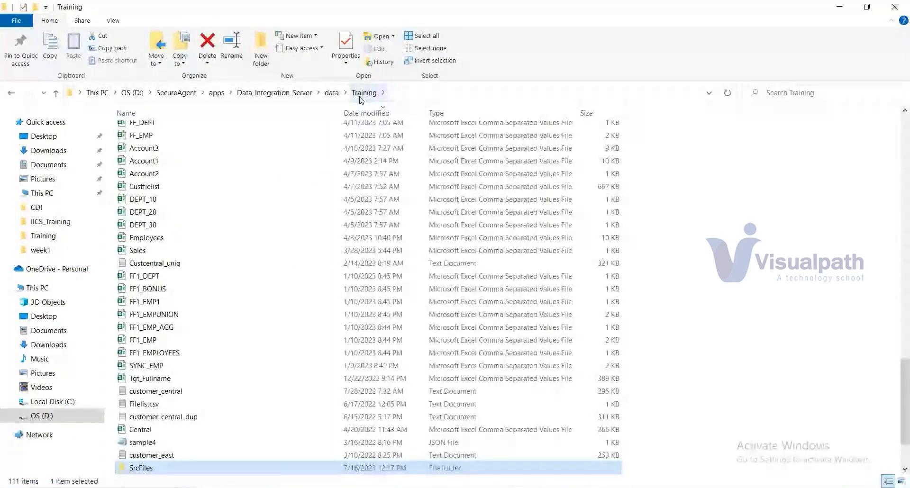
pyautogui.moveTo(651, 486)
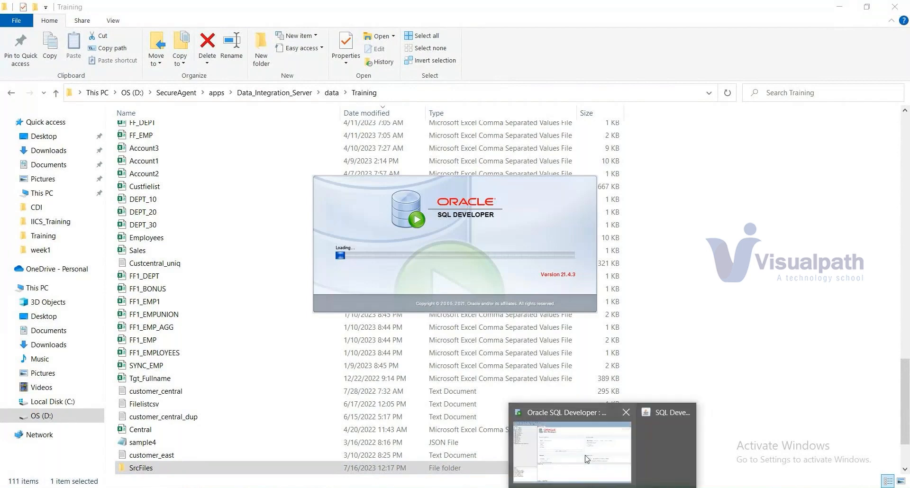
# Step: Connect to conn_infasrc in SQL Developer, then bring back Informatica's Conn_Flat_File details
pyautogui.click(585, 455)
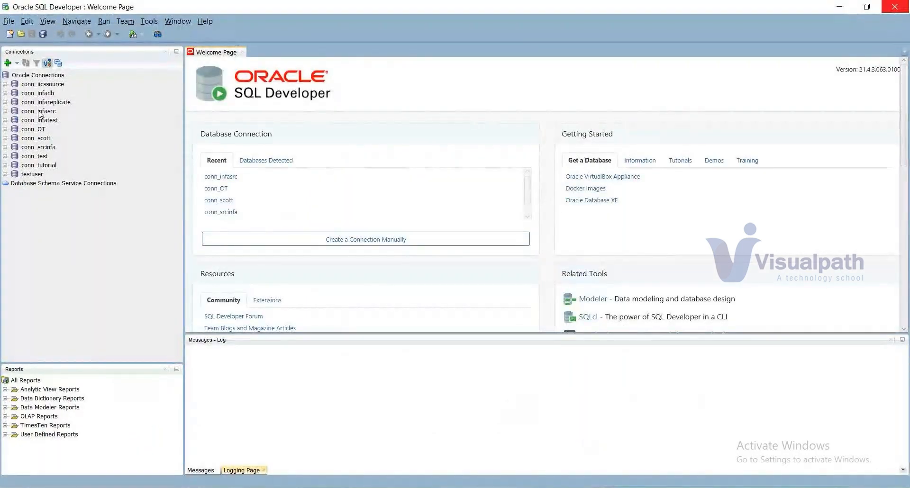
pyautogui.doubleClick(39, 111)
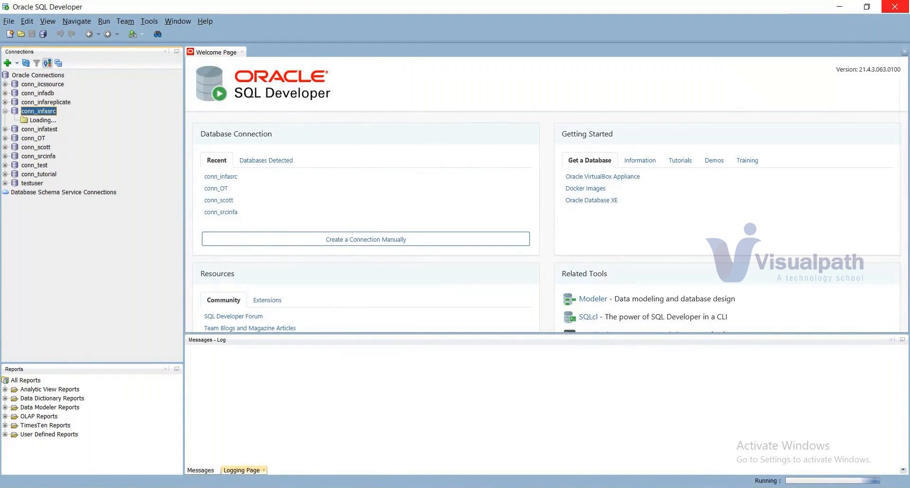
pyautogui.moveTo(458, 487)
pyautogui.click(499, 459)
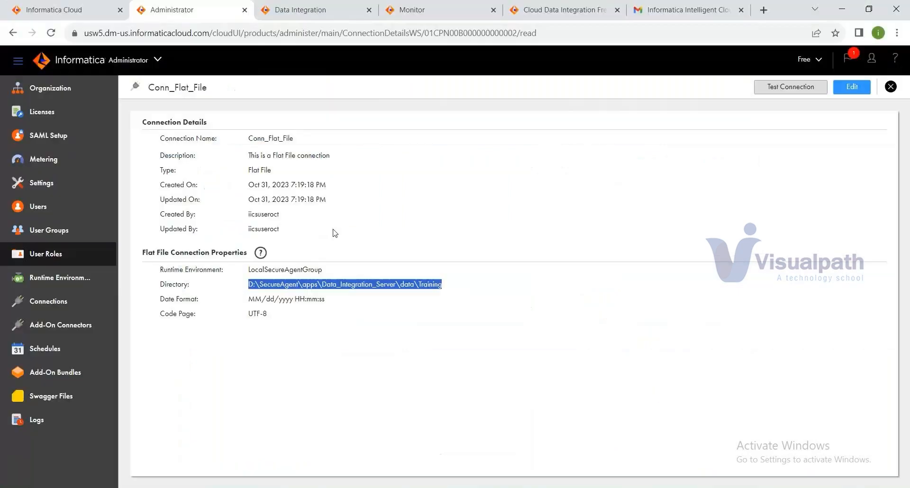
# Step: Open Conn_Ora_infasrc and review its host localhost, port 1521 and service infaorcl
pyautogui.click(57, 305)
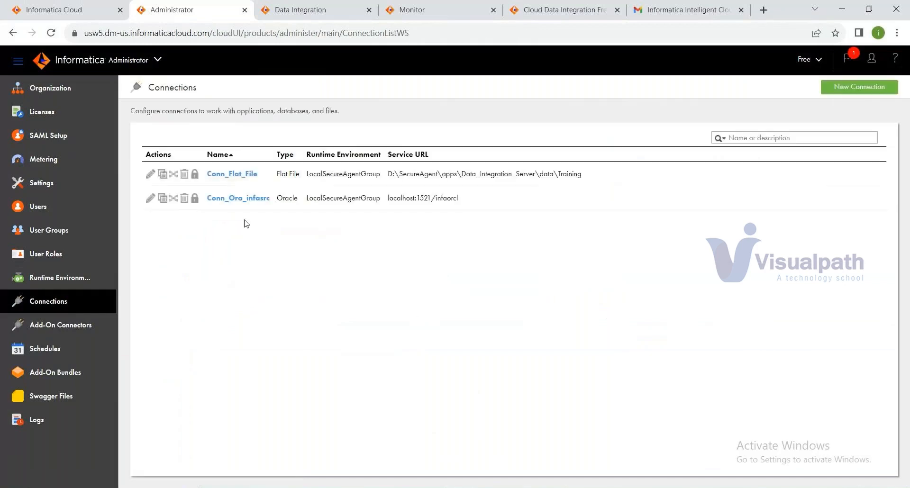
pyautogui.click(239, 199)
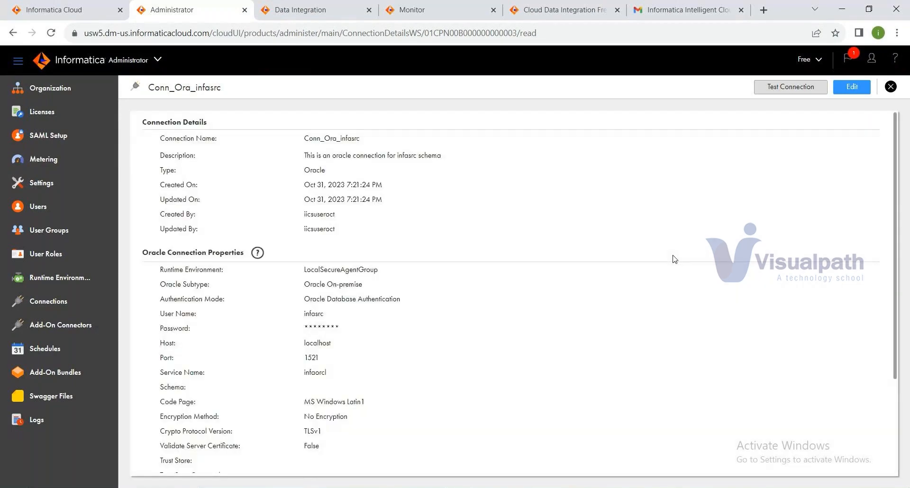
pyautogui.scroll(-3, 740, 262)
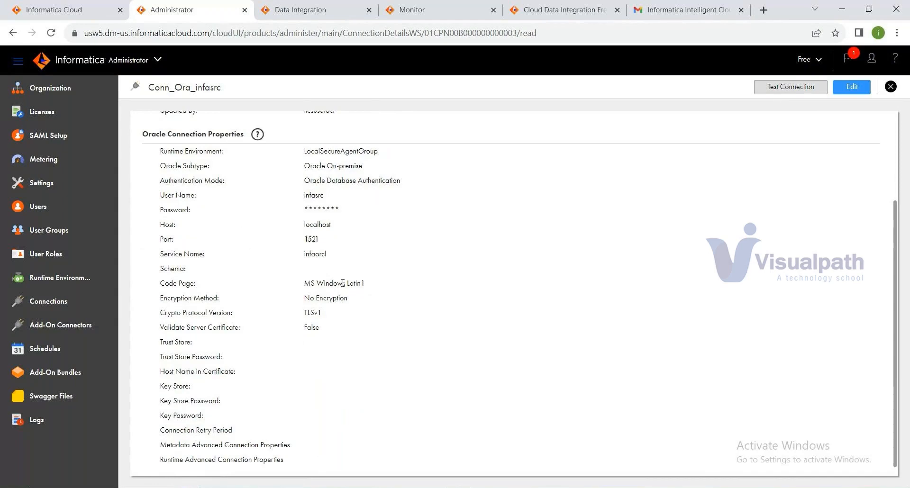
pyautogui.scroll(-1, 553, 347)
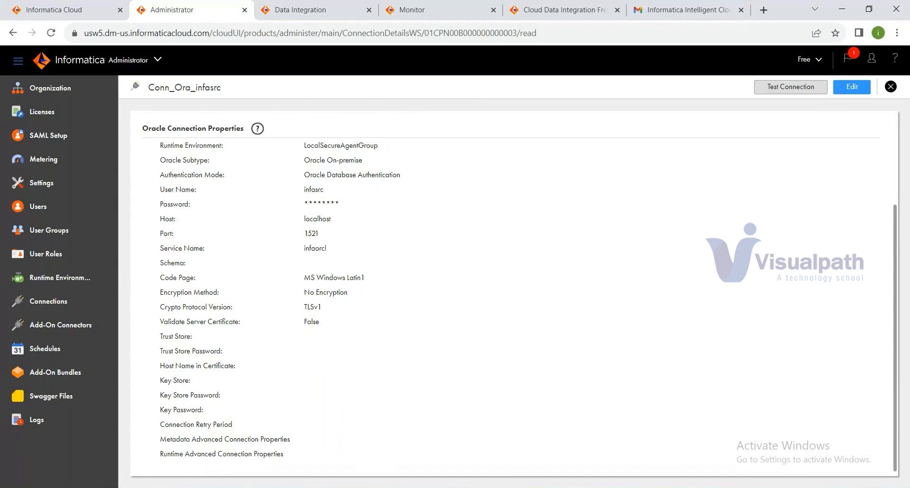
pyautogui.hotkey('alt', 'Tab')
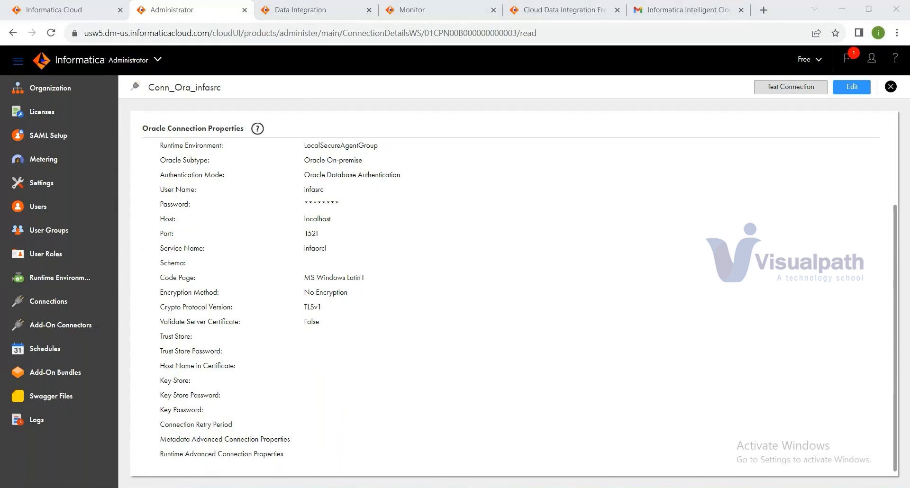
# Step: Expand Tables (Filtered) under conn_infasrc in SQL Developer to list its tables
pyautogui.moveTo(602, 487)
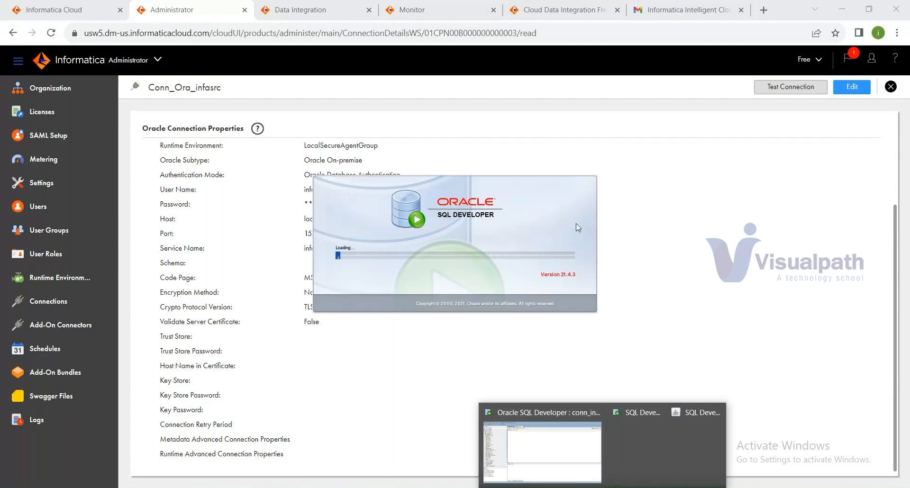
pyautogui.click(561, 454)
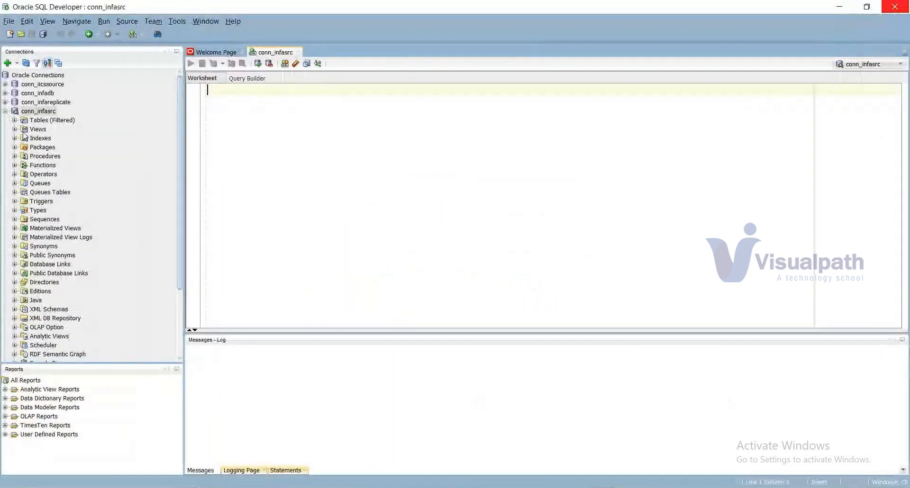
pyautogui.click(14, 120)
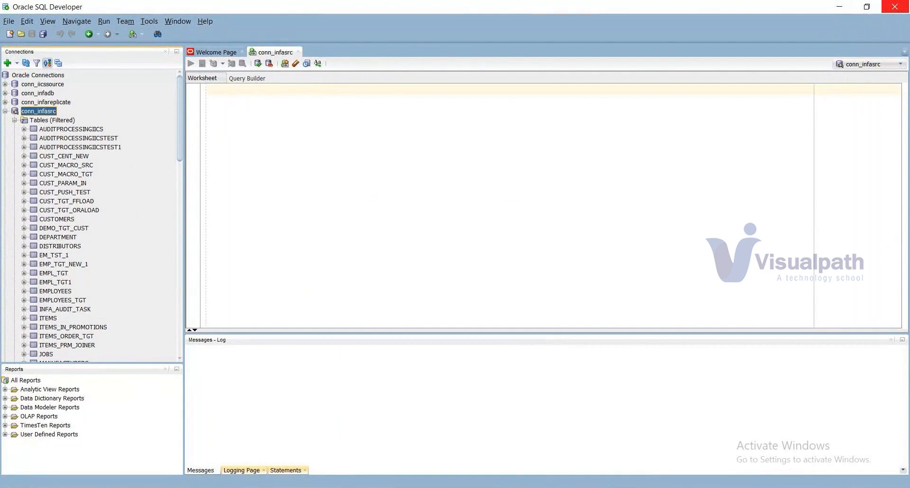
# Step: Return to the PowerPoint deck and select the Components of IICS slide
pyautogui.moveTo(579, 487)
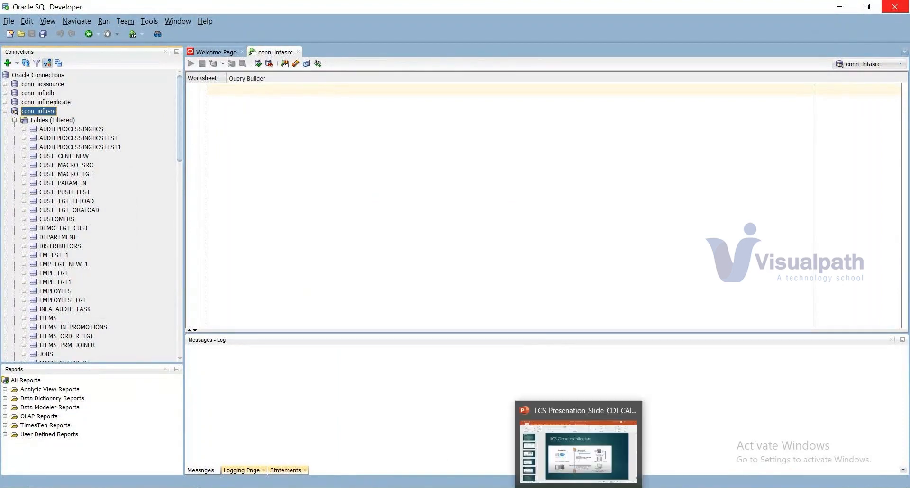
pyautogui.click(588, 456)
pyautogui.scroll(-1, 71, 388)
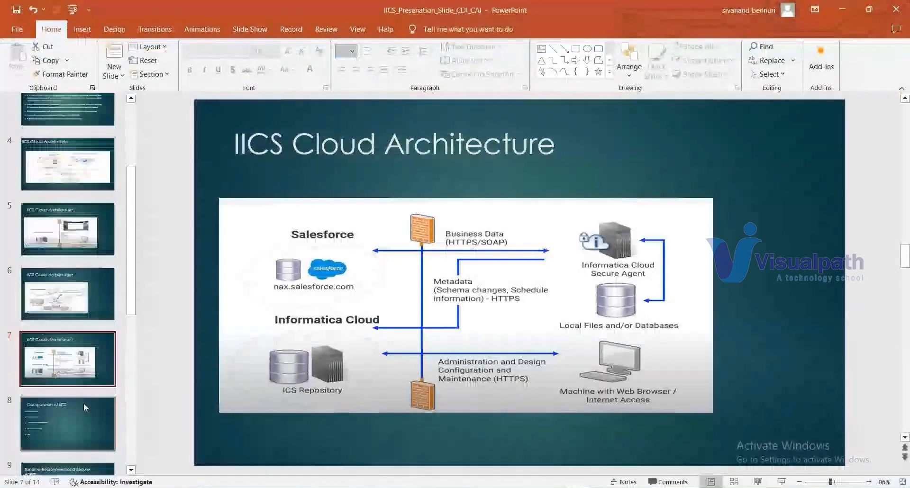
pyautogui.click(84, 403)
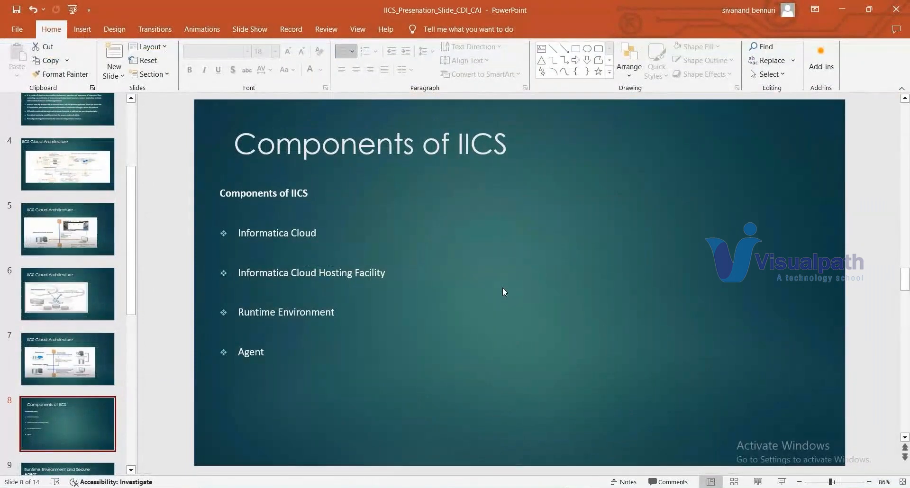
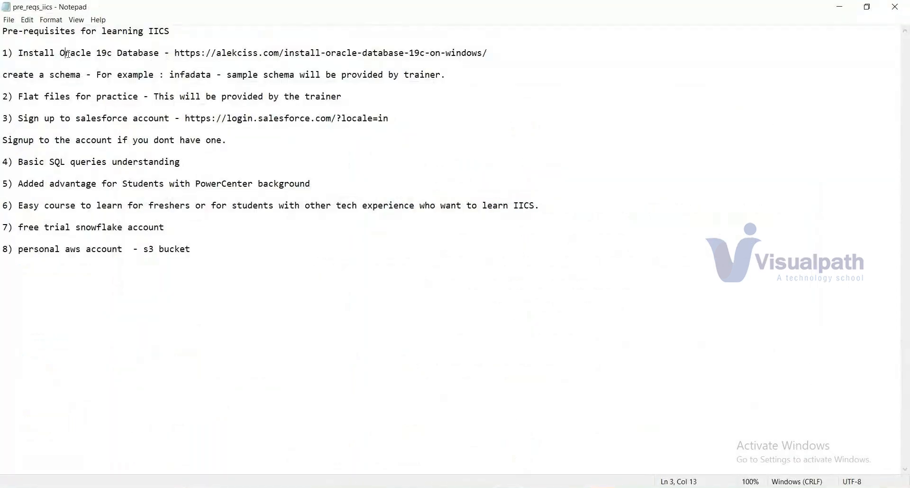
pyautogui.moveTo(68, 54); pyautogui.dragTo(83, 53)
pyautogui.moveTo(490, 54); pyautogui.dragTo(177, 55)
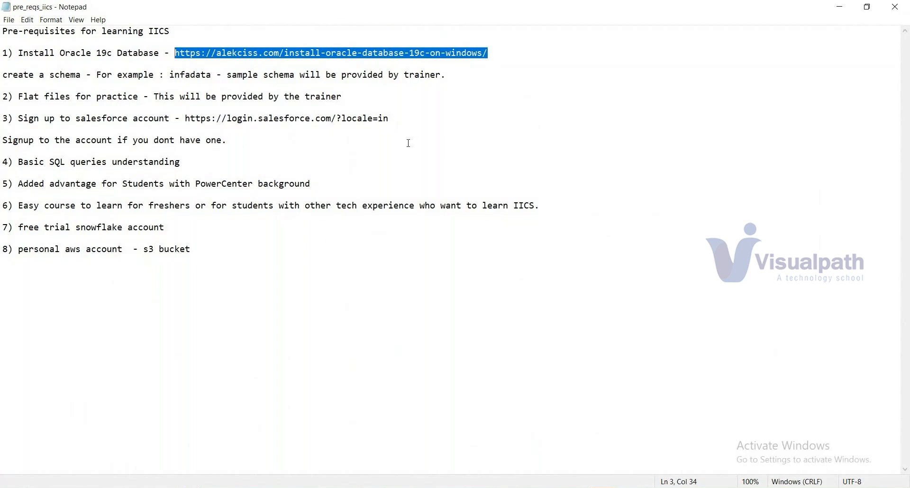
pyautogui.click(189, 173)
pyautogui.click(186, 165)
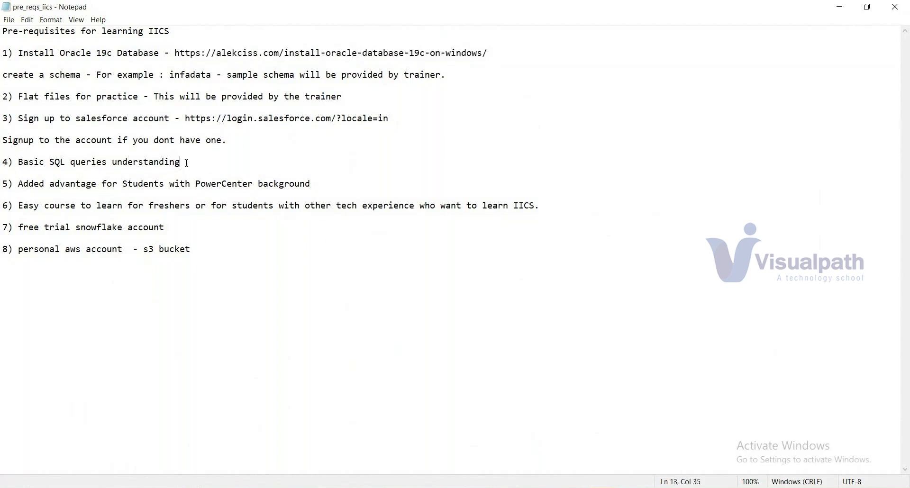
pyautogui.moveTo(187, 162); pyautogui.dragTo(186, 150)
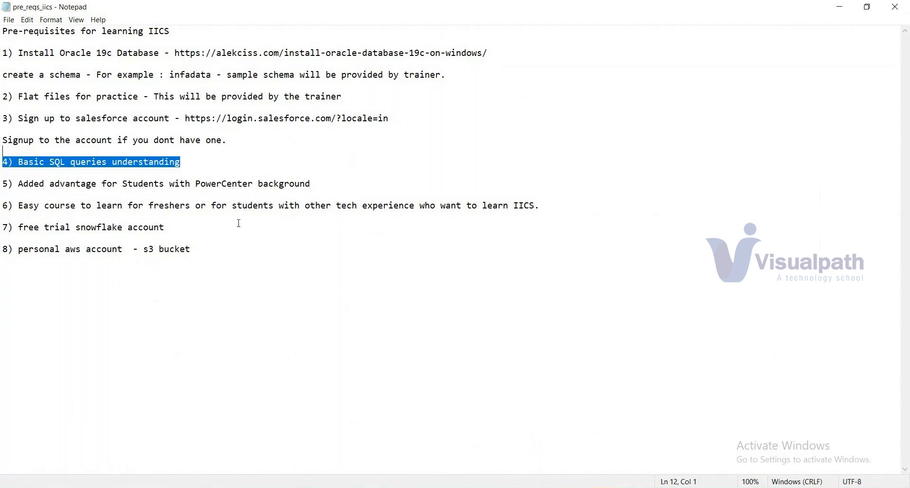
pyautogui.click(177, 232)
pyautogui.moveTo(176, 233); pyautogui.dragTo(195, 247)
pyautogui.click(233, 247)
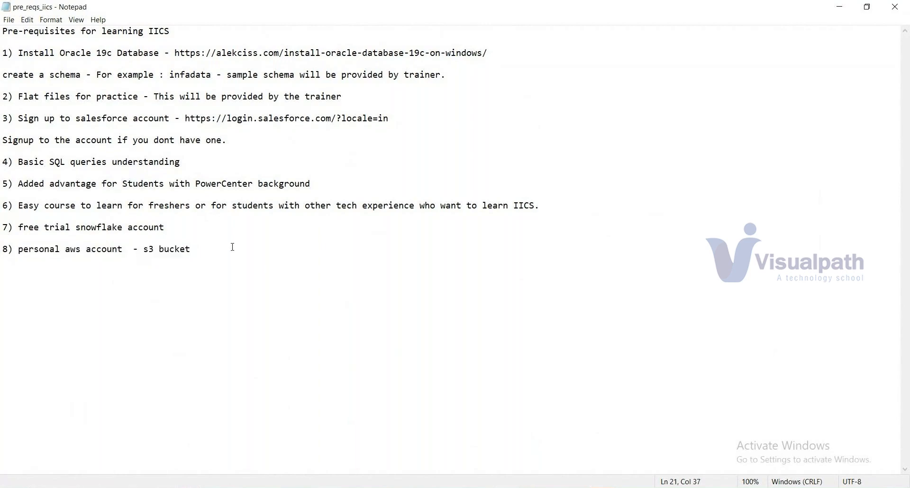
pyautogui.hotkey('ctrl', 'a')
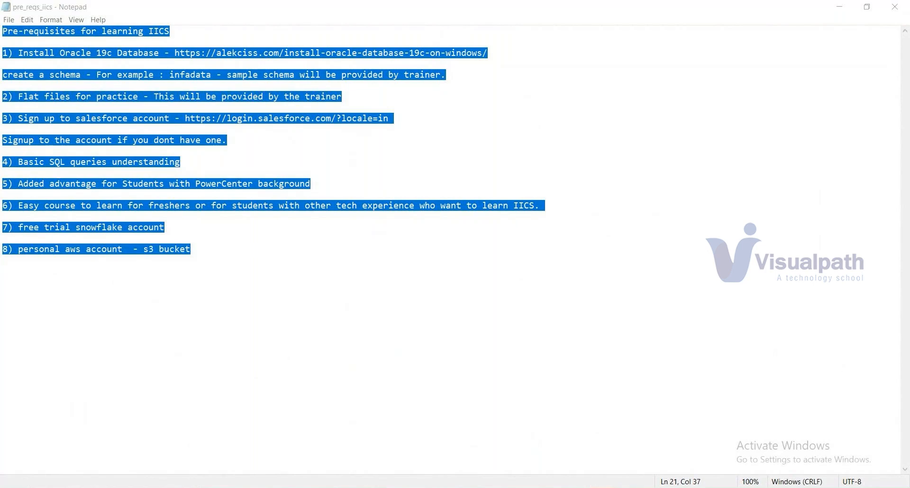
pyautogui.moveTo(625, 487)
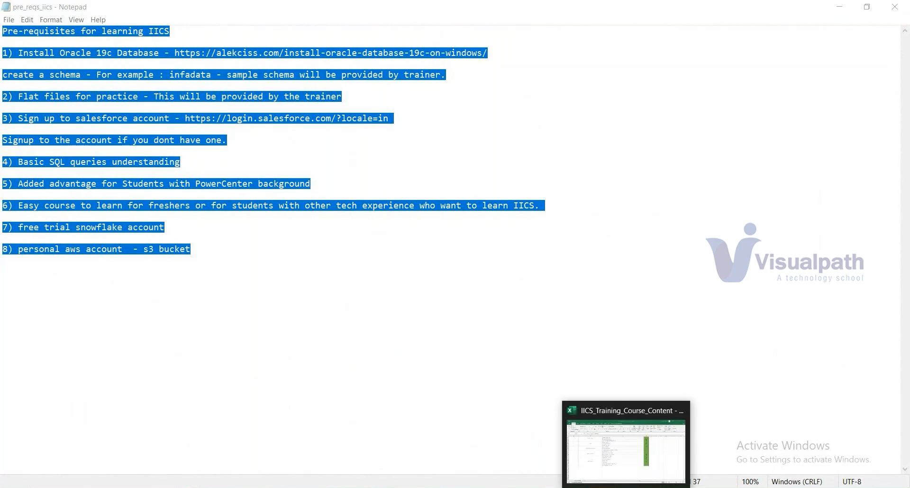
pyautogui.moveTo(507, 487)
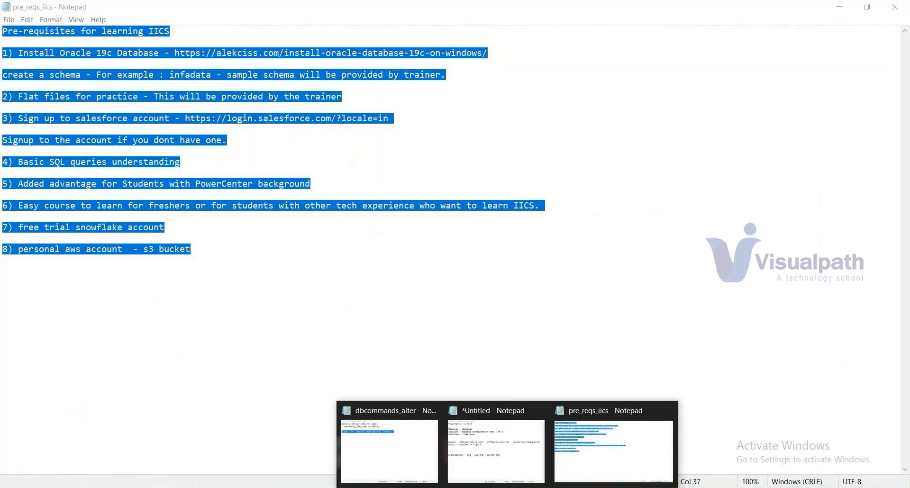
# Step: Show the Getting Started slide of the IICS deck, then return to the Informatica Administrator connection page
pyautogui.moveTo(581, 487)
pyautogui.click(596, 467)
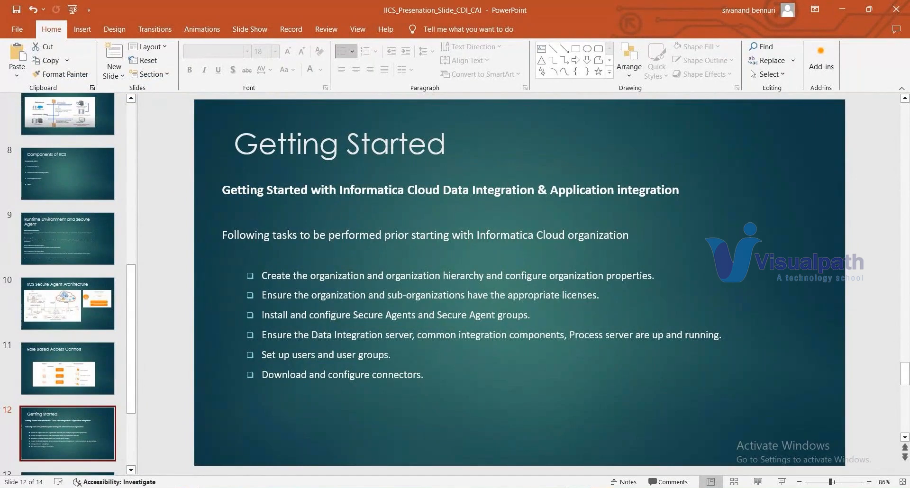
pyautogui.hotkey('alt', 'Tab')
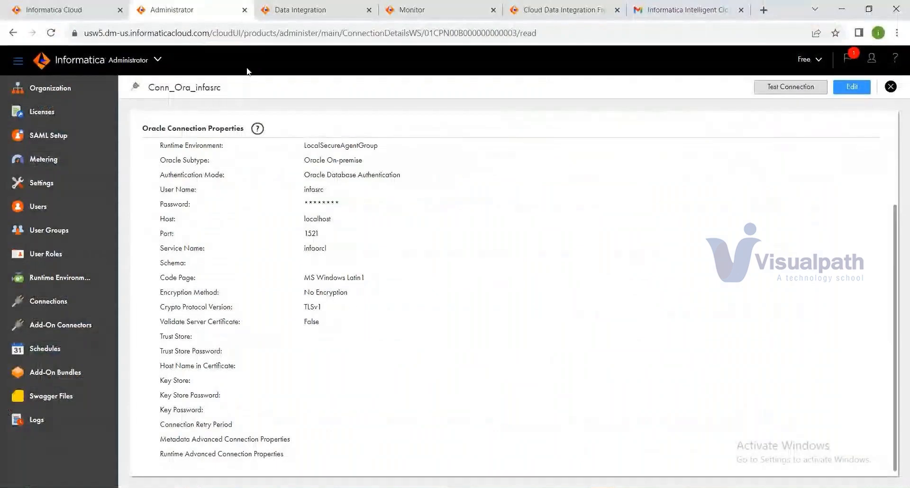
# Step: Confirm LocalSecureAgent's services are running under Runtime Environments, then switch to Data Integration
pyautogui.click(67, 280)
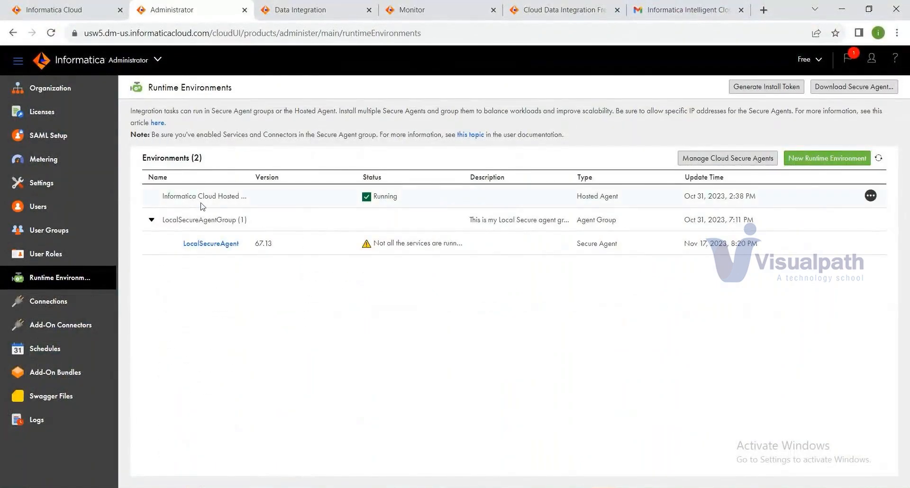
pyautogui.click(205, 243)
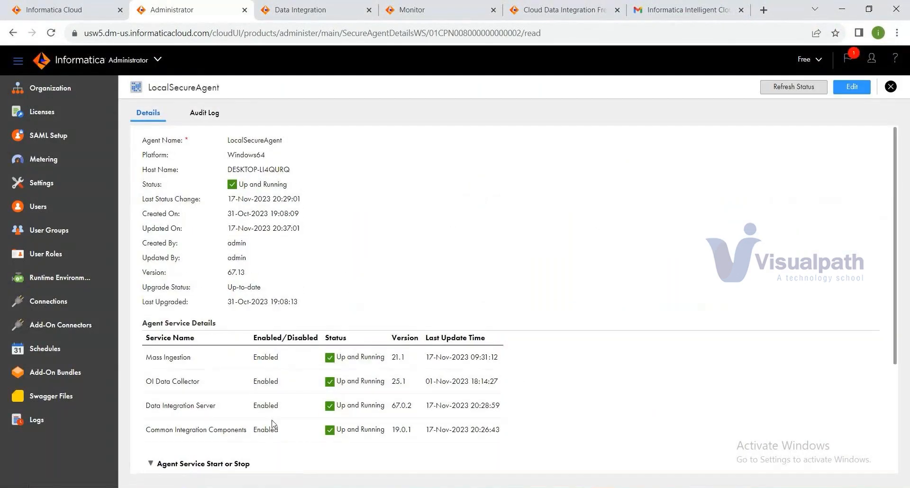
pyautogui.scroll(-1, 273, 423)
pyautogui.scroll(-1, 630, 317)
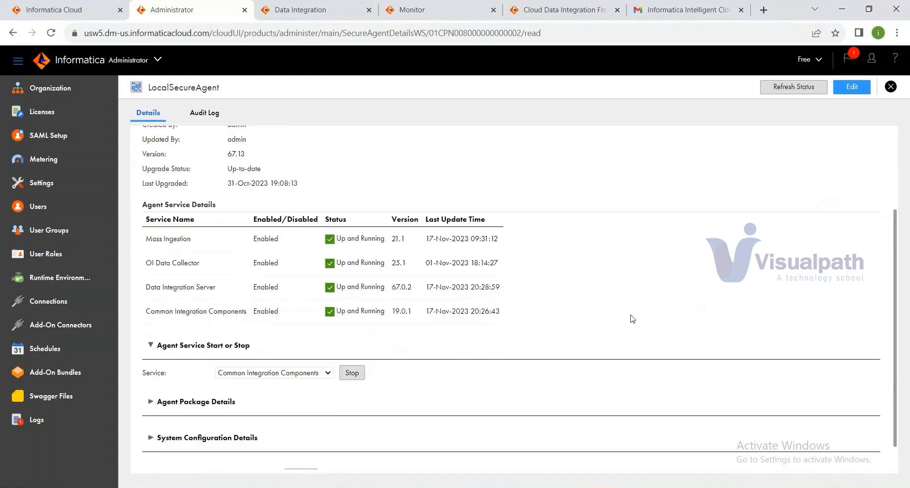
pyautogui.scroll(2, 632, 318)
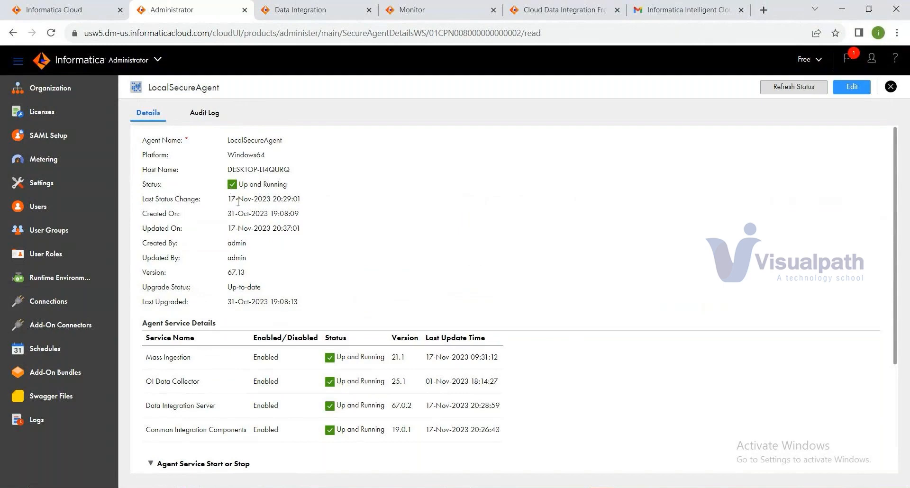
pyautogui.click(319, 9)
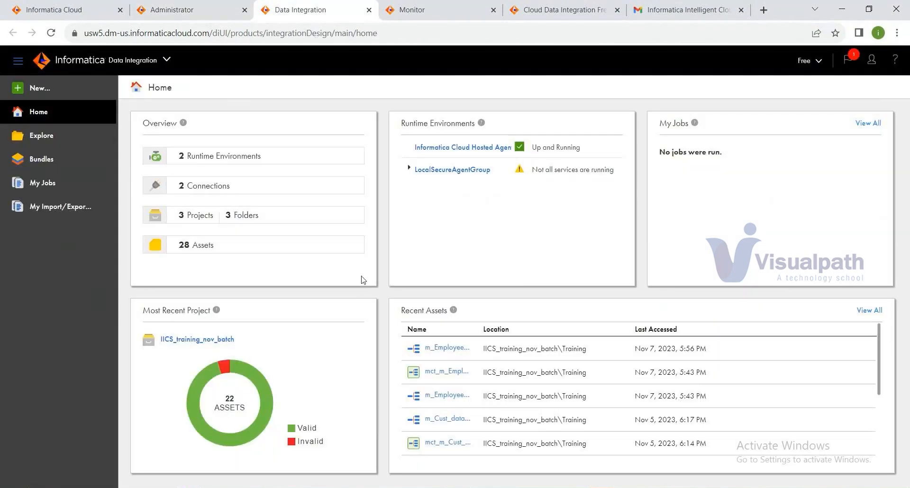
# Step: In IICS_training_nov_batch > Training, sort assets by Updated On and open m_Demo_mapping_cust_data
pyautogui.click(53, 144)
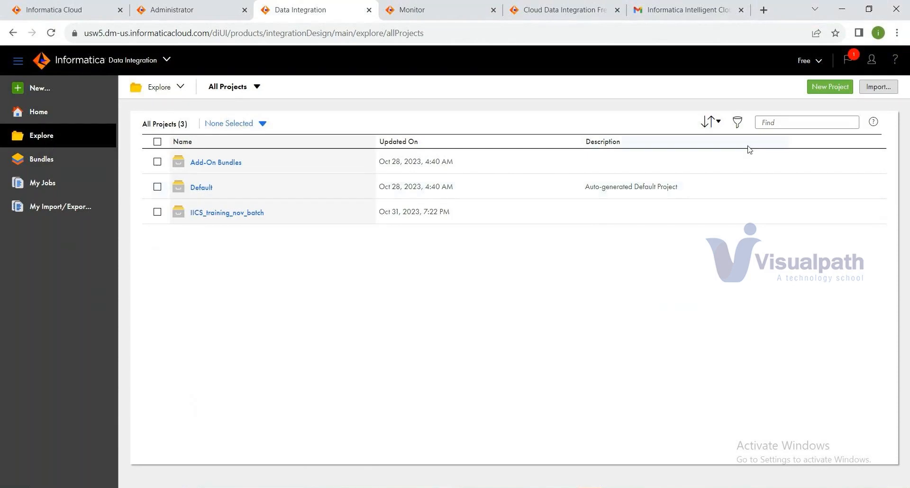
pyautogui.click(234, 215)
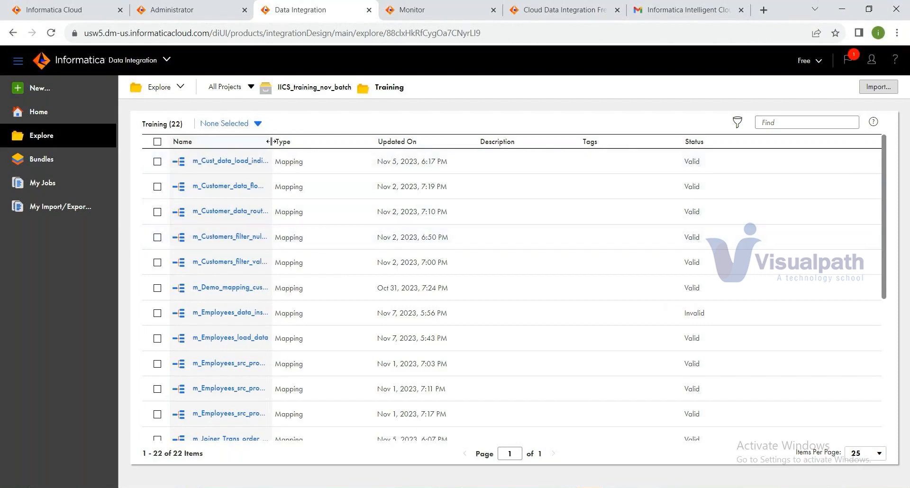
pyautogui.moveTo(271, 142); pyautogui.dragTo(363, 141)
pyautogui.click(397, 141)
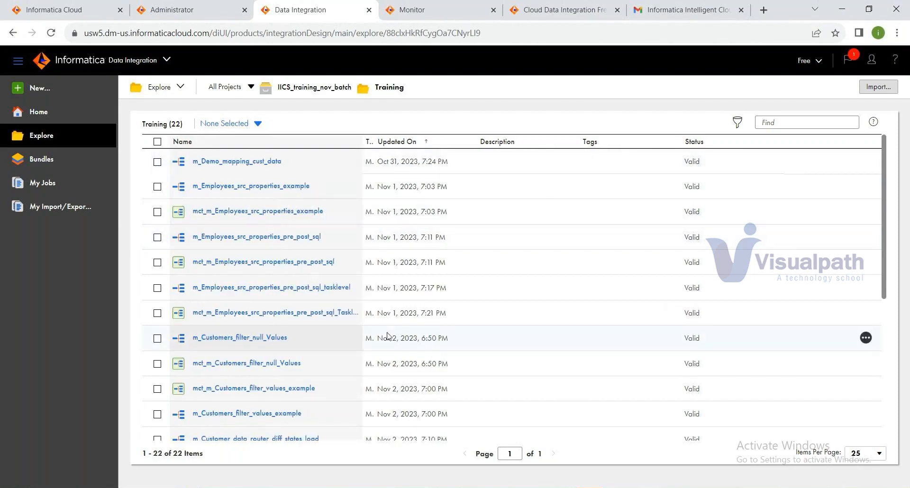
pyautogui.scroll(-2, 389, 336)
pyautogui.scroll(-2, 388, 337)
pyautogui.scroll(-5, 389, 336)
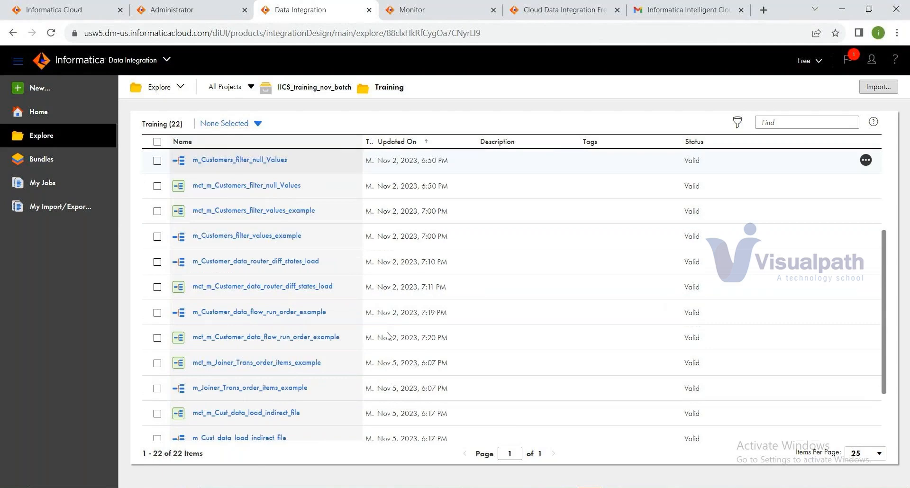
pyautogui.scroll(9, 389, 337)
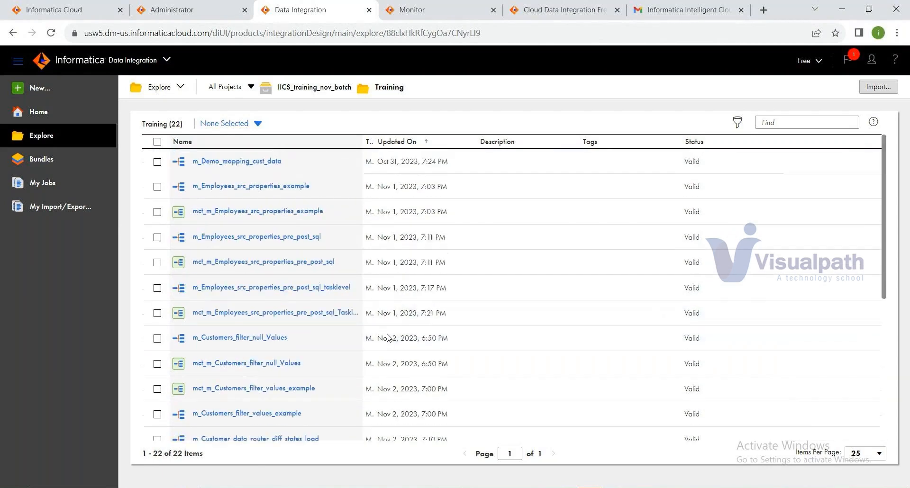
pyautogui.click(242, 163)
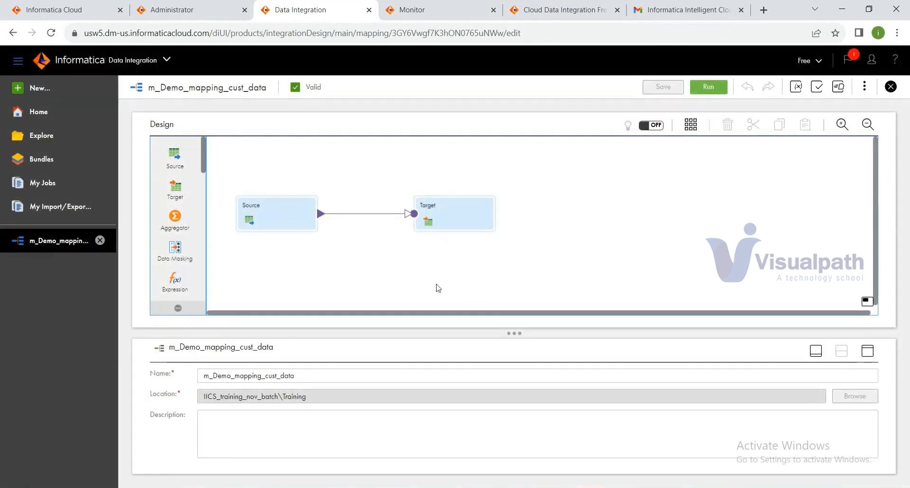
# Step: Arrange the mapping Source before Target and preview the Source's customer_central.txt data
pyautogui.moveTo(266, 215); pyautogui.dragTo(685, 276)
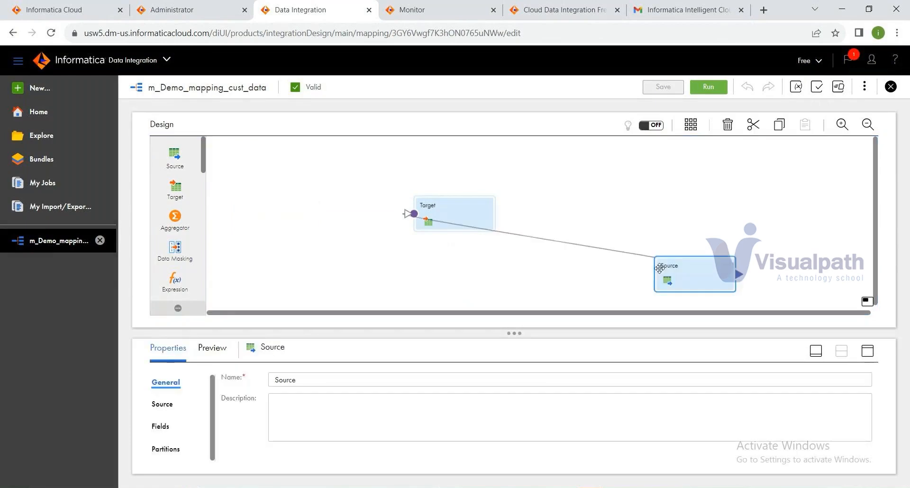
pyautogui.click(690, 124)
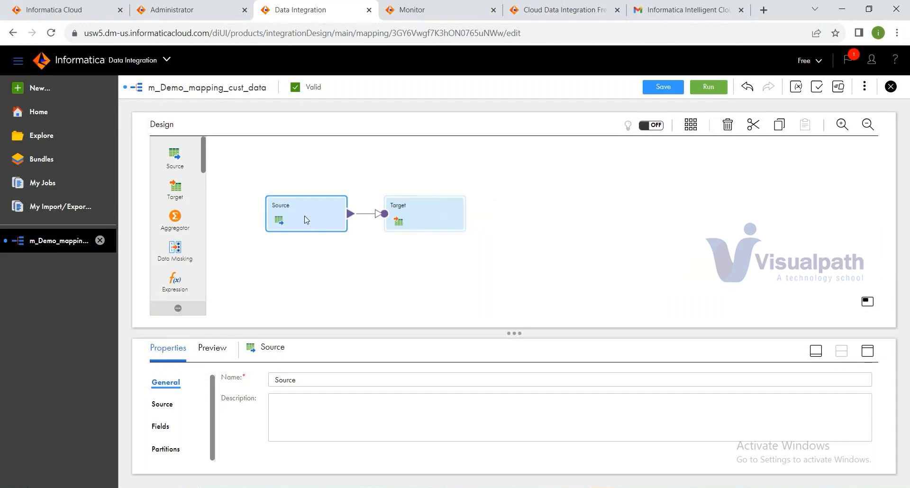
pyautogui.click(867, 353)
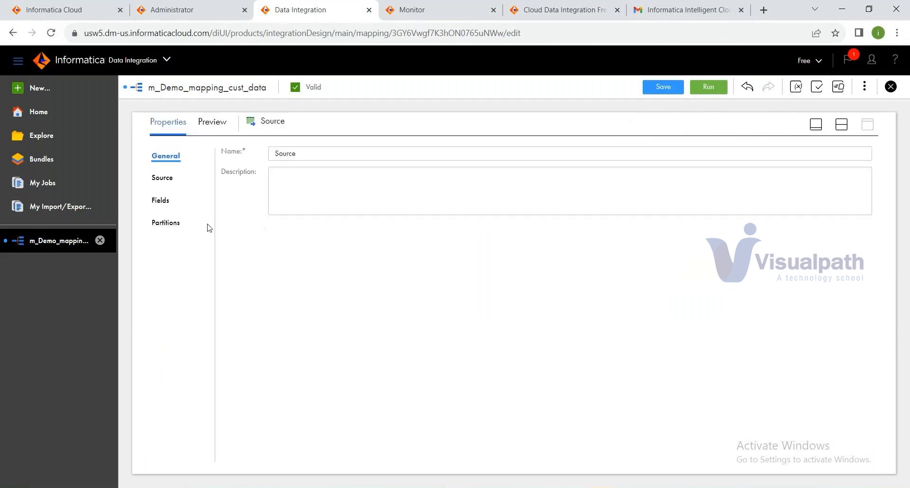
pyautogui.click(169, 192)
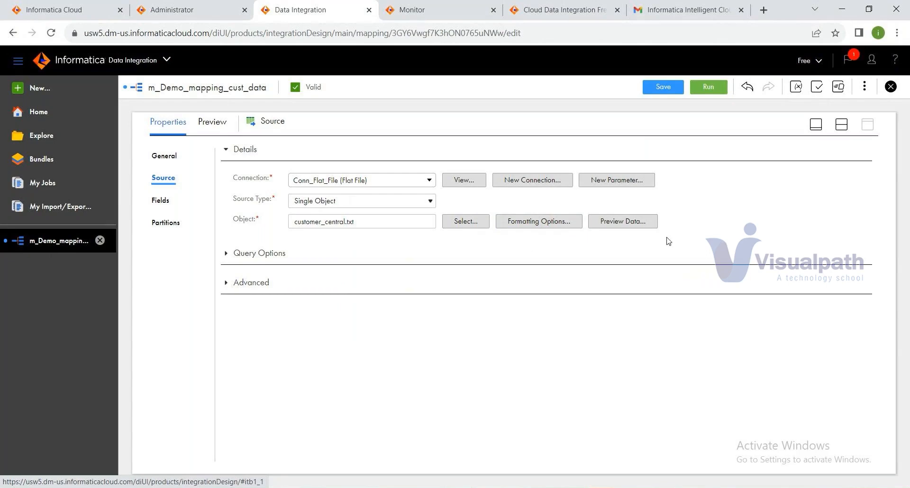
pyautogui.click(630, 221)
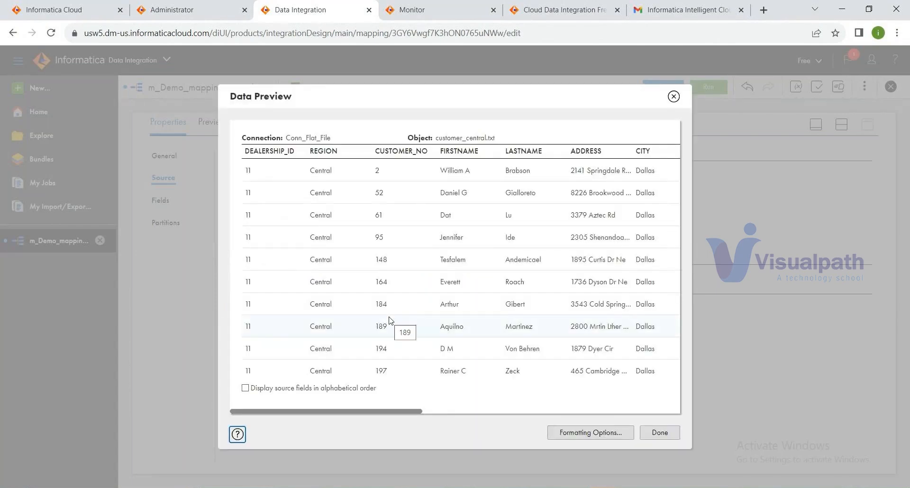
pyautogui.click(663, 433)
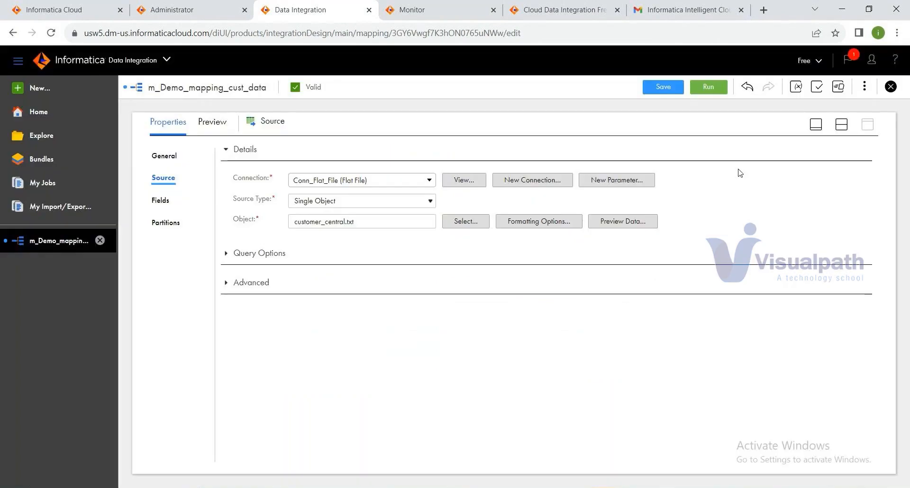
# Step: Review the Target writing to demo_tgt_cust through Conn_Ora_infasrc with the Insert operation
pyautogui.click(535, 219)
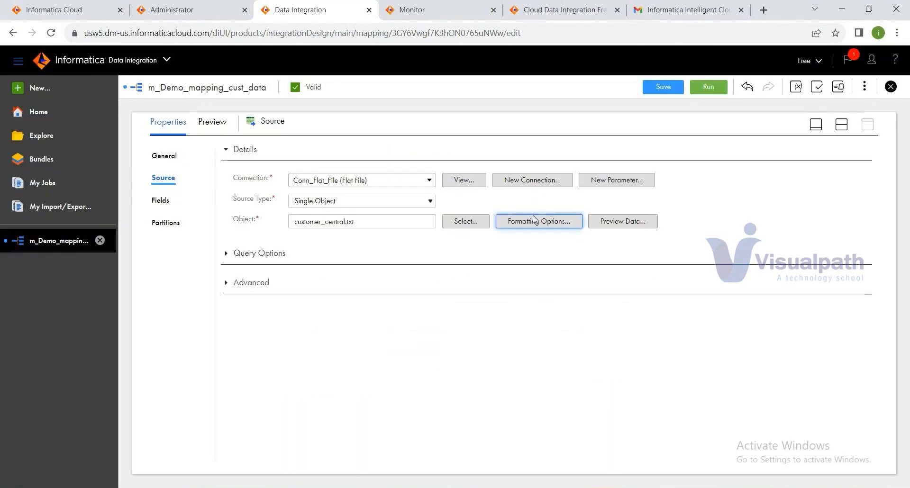
pyautogui.click(841, 124)
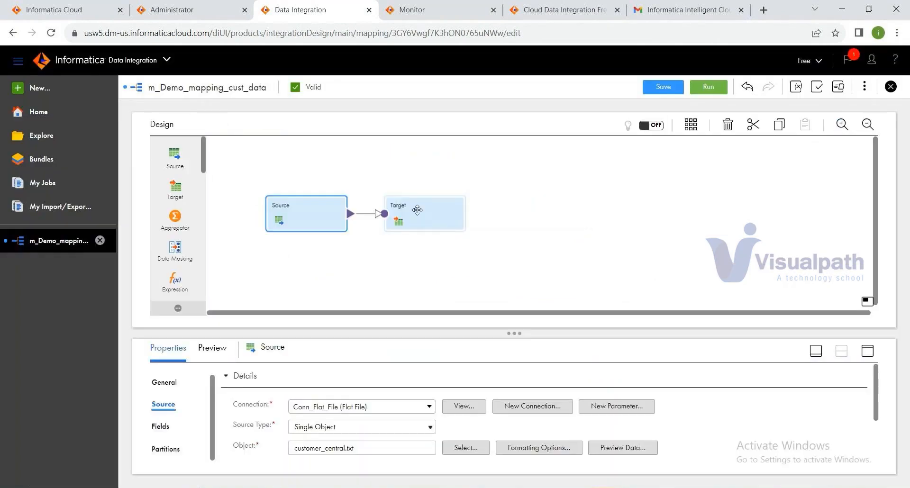
pyautogui.click(417, 210)
pyautogui.click(161, 426)
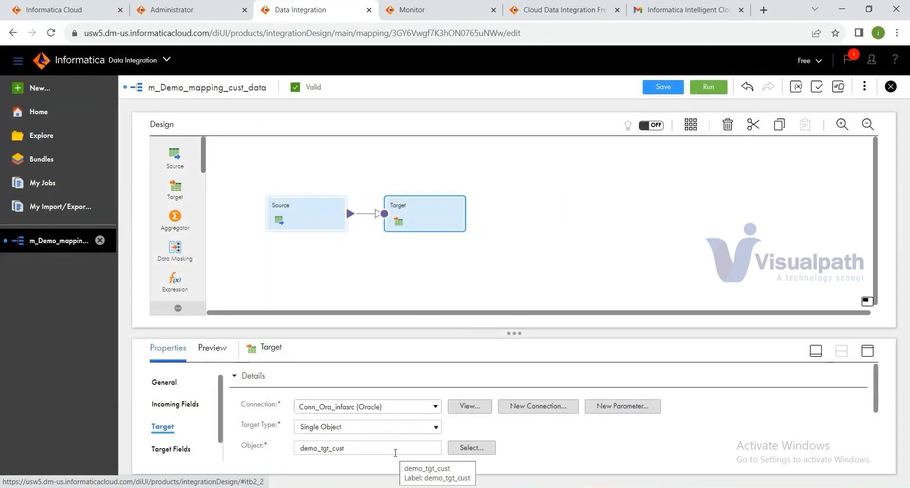
pyautogui.scroll(-2, 395, 452)
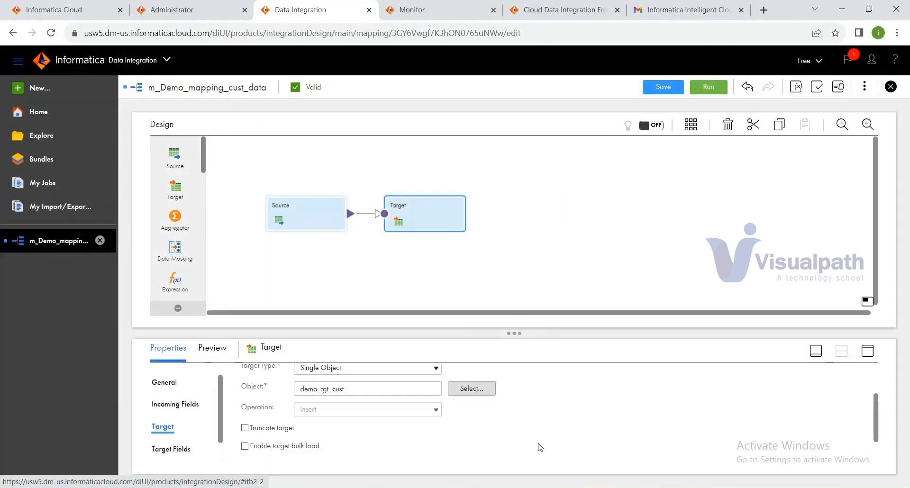
pyautogui.click(602, 487)
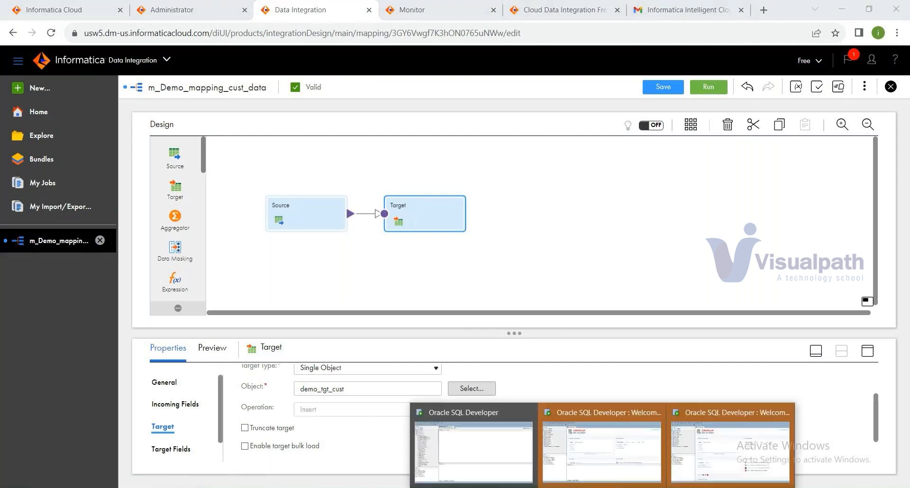
# Step: Run select * from demo_tgt_cust; in the conn_infasrc worksheet to check its rows
pyautogui.click(602, 450)
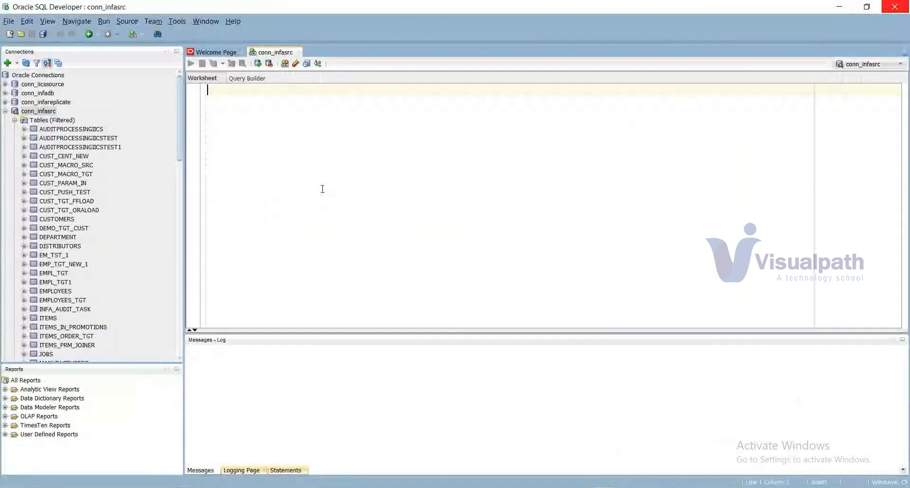
pyautogui.write('select * fro')
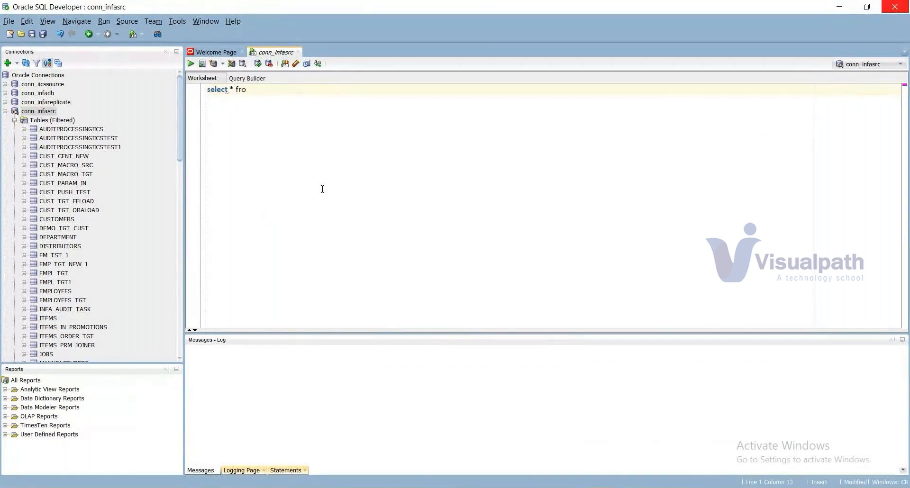
pyautogui.write('m demo_tgt_cust;')
pyautogui.click(191, 64)
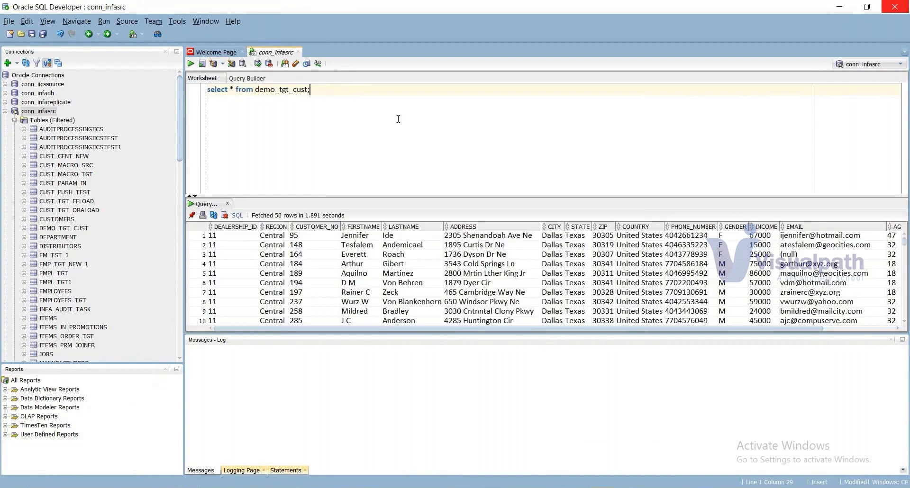
# Step: Delete all 2,062 rows from demo_tgt_cust and commit the deletion
pyautogui.press('Return')
pyautogui.press('Return')
pyautogui.write('delete')
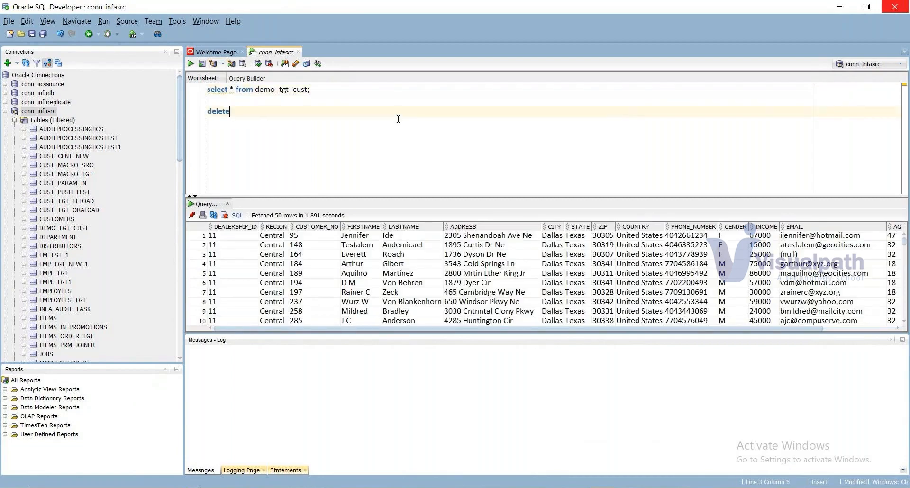
pyautogui.write(' r')
pyautogui.write('rom ')
pyautogui.write('d')
pyautogui.write('emp')
pyautogui.press('BackSpace')
pyautogui.press('BackSpace')
pyautogui.press('BackSpace')
pyautogui.press('BackSpace')
pyautogui.click(316, 89)
pyautogui.doubleClick(285, 89)
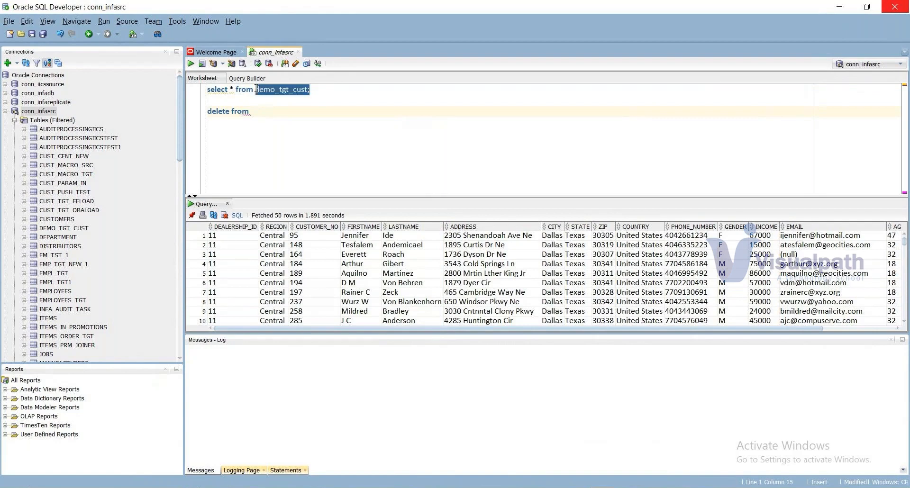
pyautogui.hotkey('ctrl', 'c')
pyautogui.click(331, 111)
pyautogui.hotkey('ctrl', 'v')
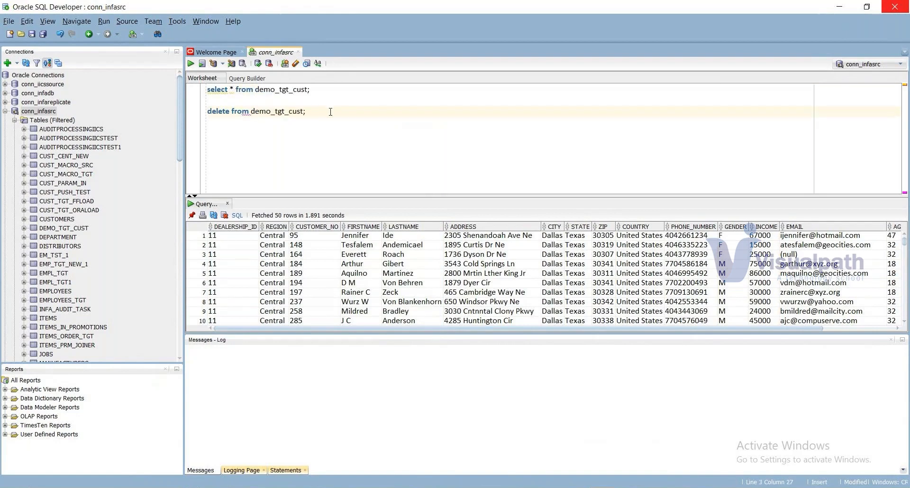
pyautogui.hotkey('ctrl', 'Return')
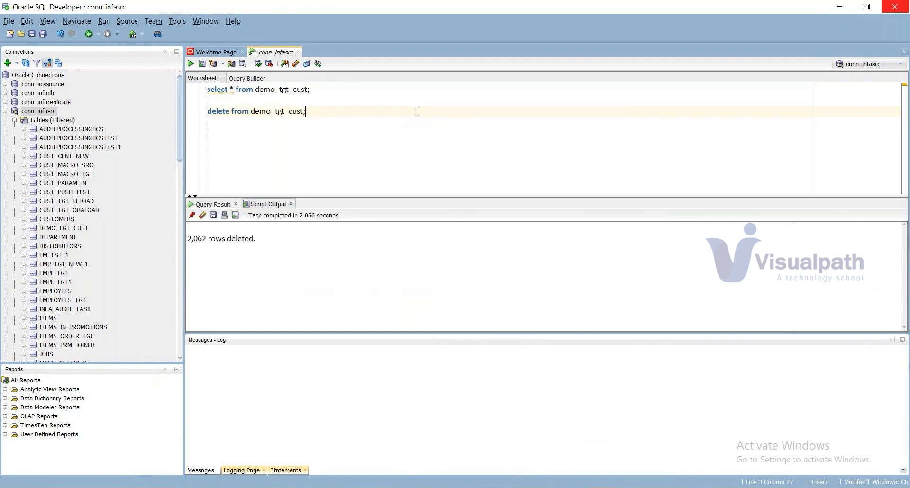
pyautogui.click(257, 64)
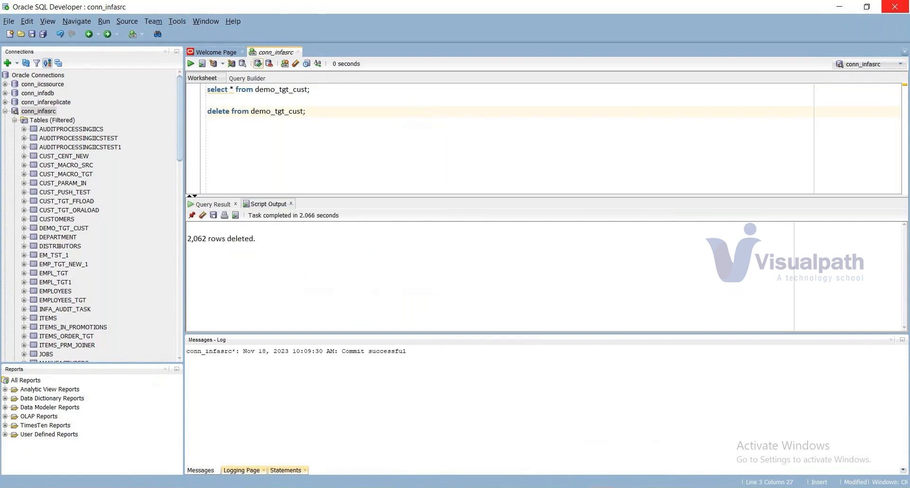
pyautogui.hotkey('alt', 'Tab')
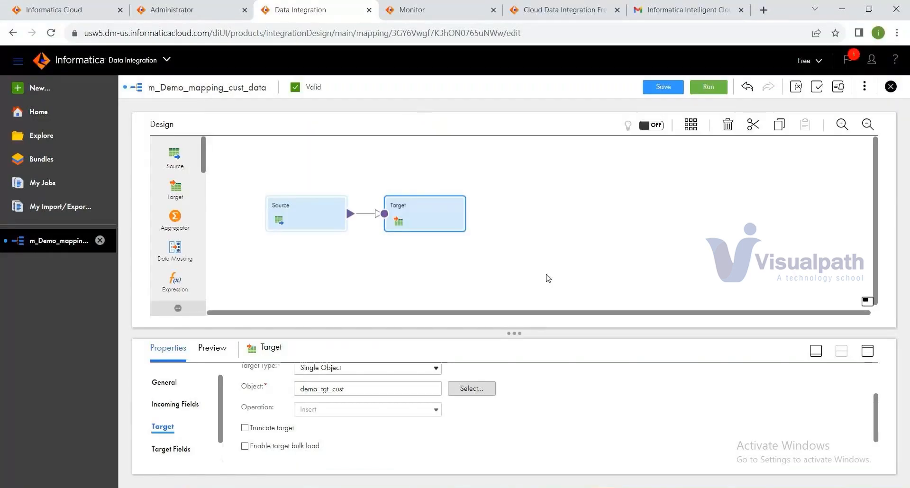
# Step: Save the mapping and inspect the Source and Target transformation properties
pyautogui.scroll(2, 773, 419)
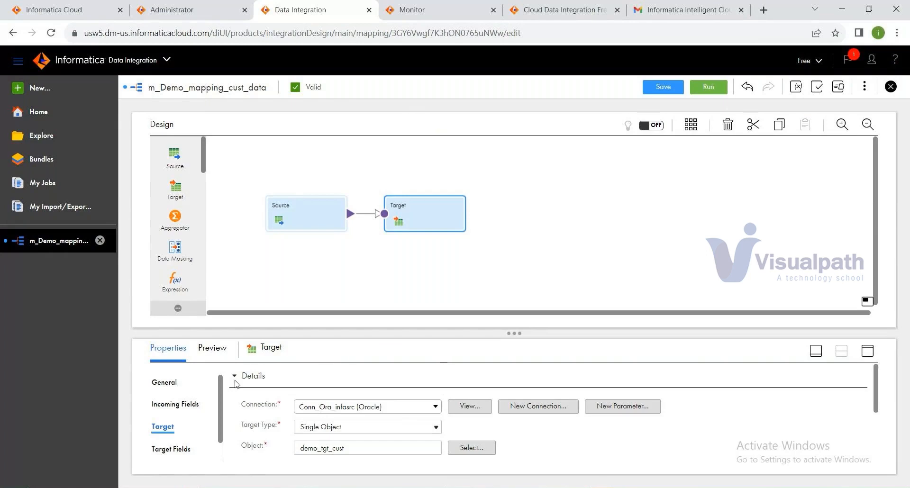
pyautogui.click(641, 90)
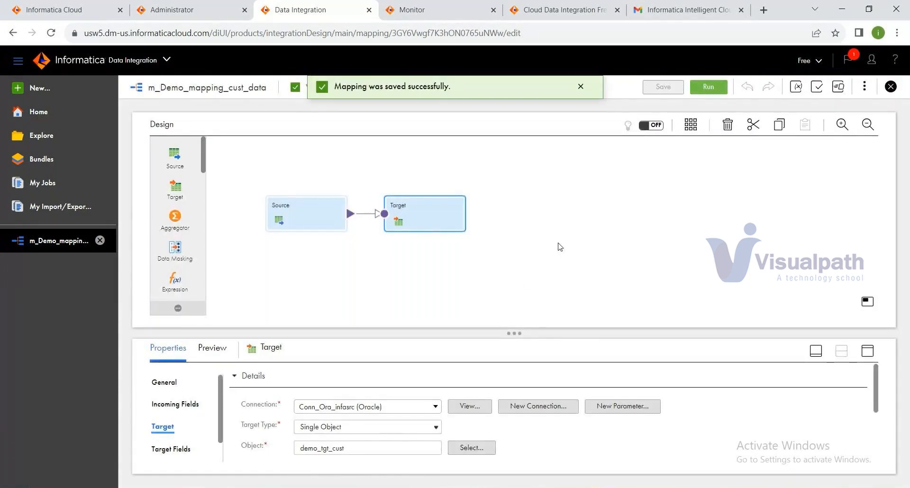
pyautogui.click(321, 223)
pyautogui.click(409, 231)
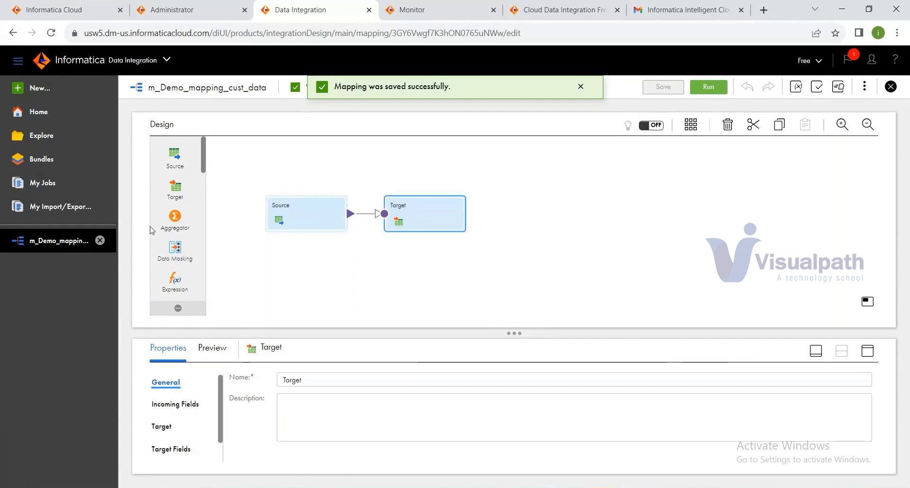
pyautogui.scroll(-8, 171, 274)
pyautogui.scroll(8, 167, 290)
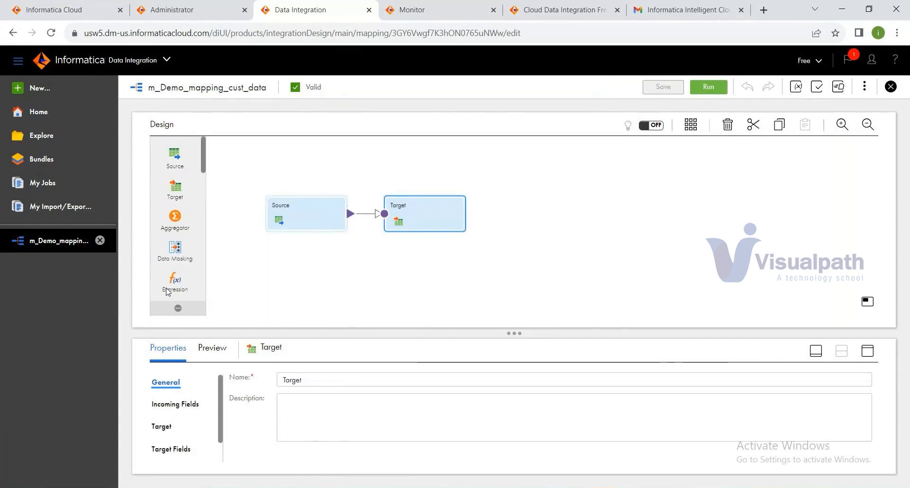
# Step: Move the Target node further right and copy the mapping's name
pyautogui.moveTo(430, 227); pyautogui.dragTo(613, 215)
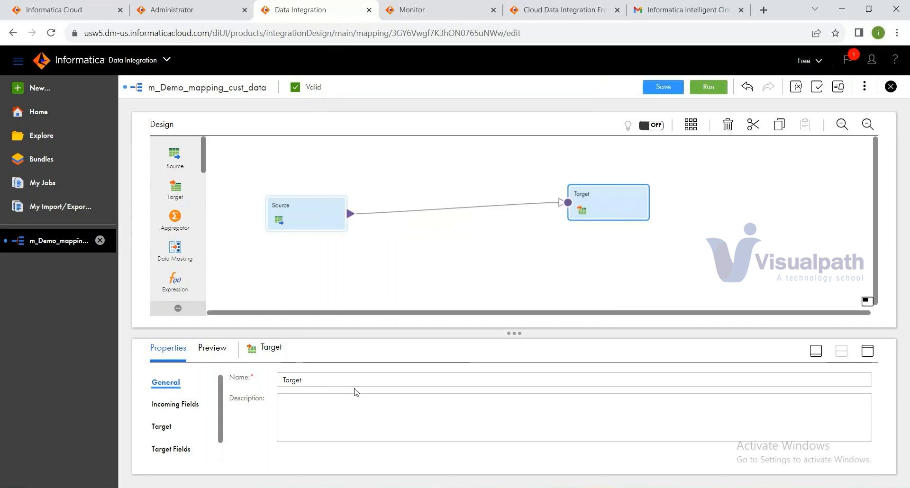
pyautogui.click(374, 255)
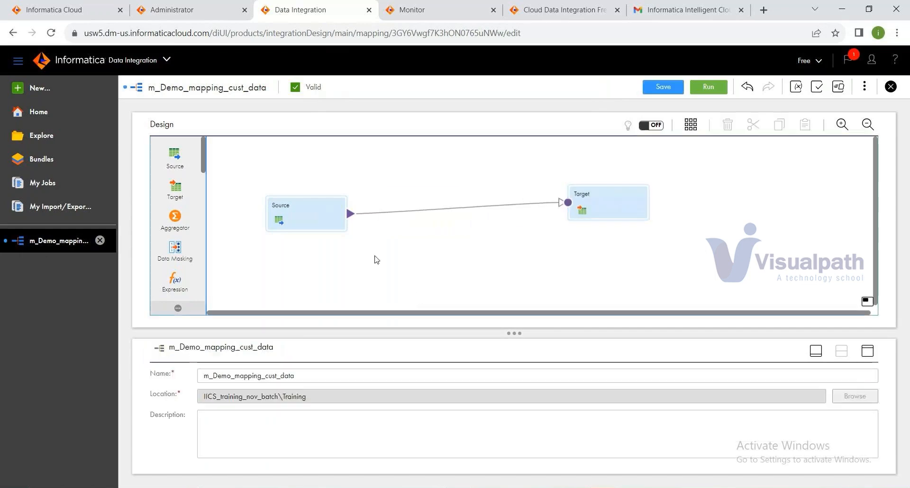
pyautogui.doubleClick(310, 375)
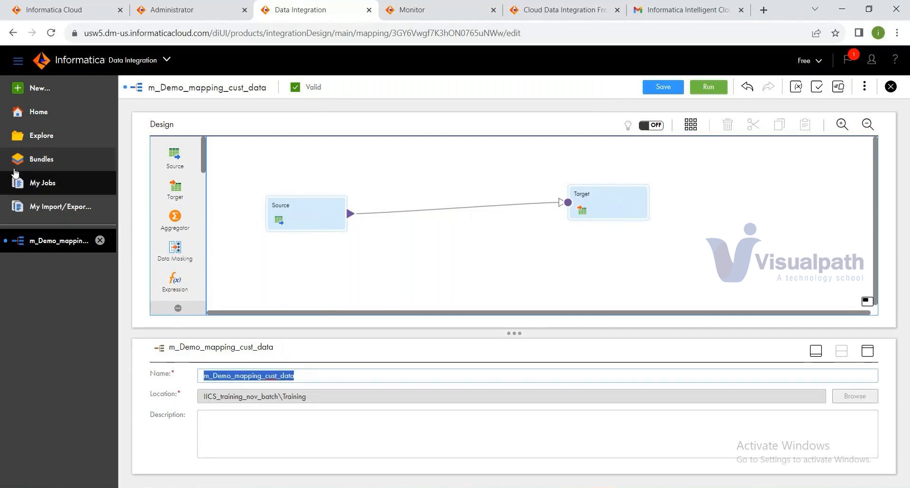
pyautogui.click(46, 144)
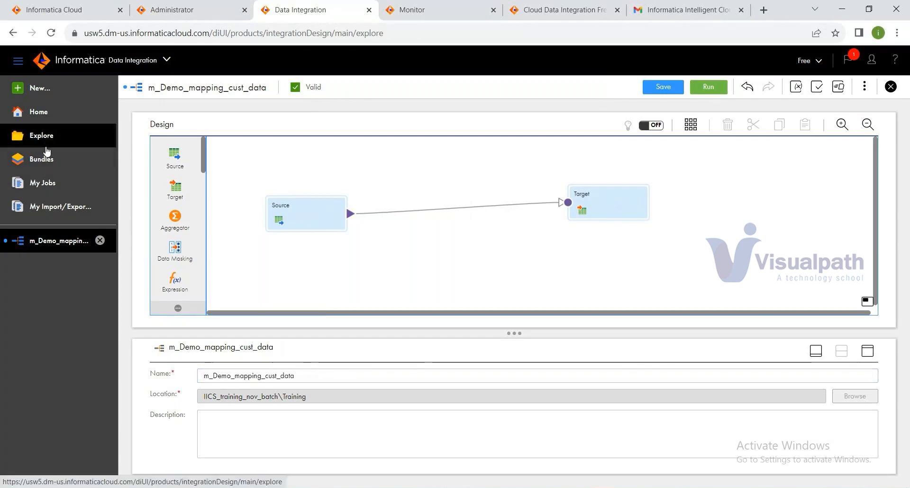
# Step: Search the Training folder for m_Demo_mapping_cust_data and reopen the single match
pyautogui.click(795, 125)
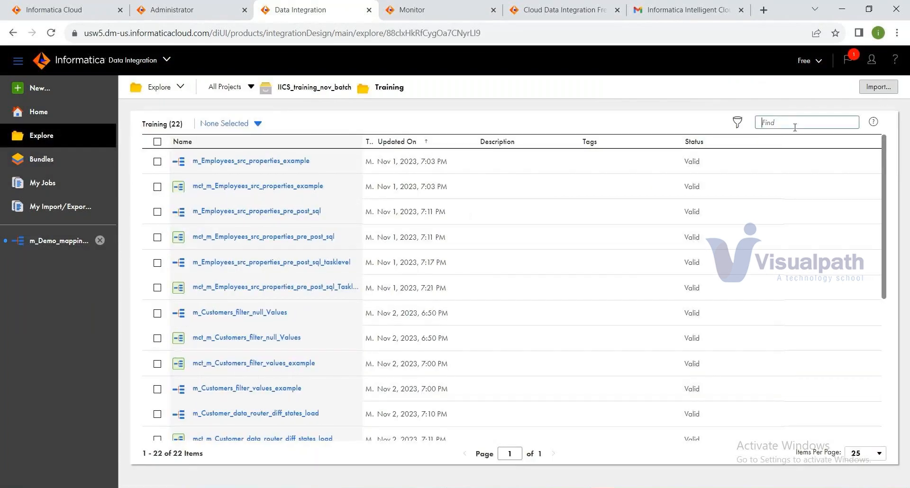
pyautogui.hotkey('ctrl', 'v')
pyautogui.press('Return')
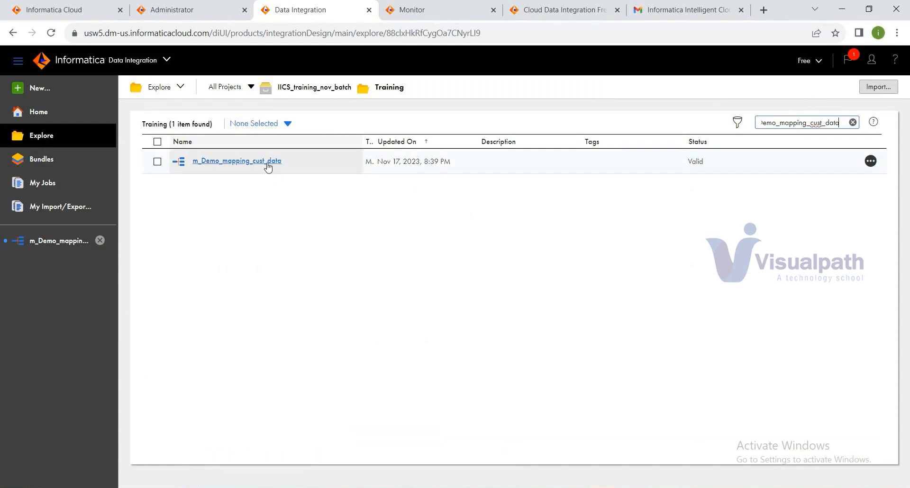
pyautogui.click(269, 183)
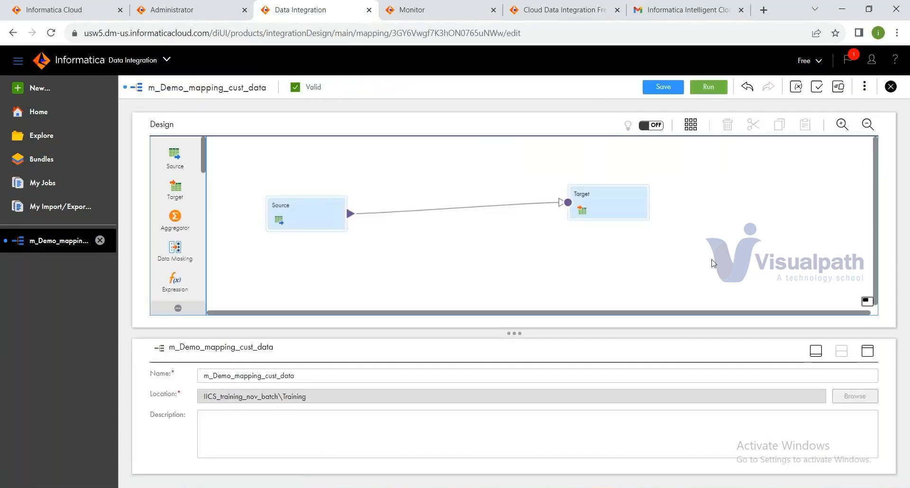
pyautogui.click(863, 88)
# Step: Create mapping task mct_m_Demo_mapping_cust_data on LocalSecureAgentGroup with no schedule and save it
pyautogui.click(824, 112)
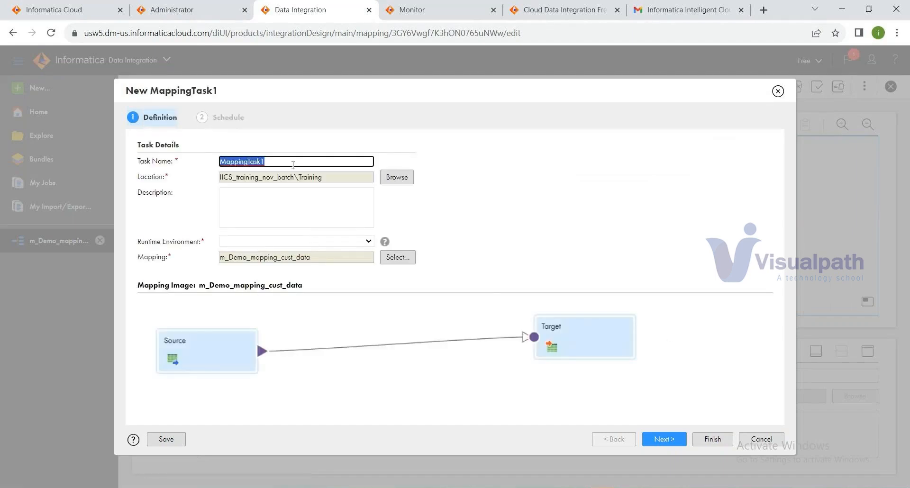
pyautogui.write('mct_')
pyautogui.hotkey('ctrl', 'v')
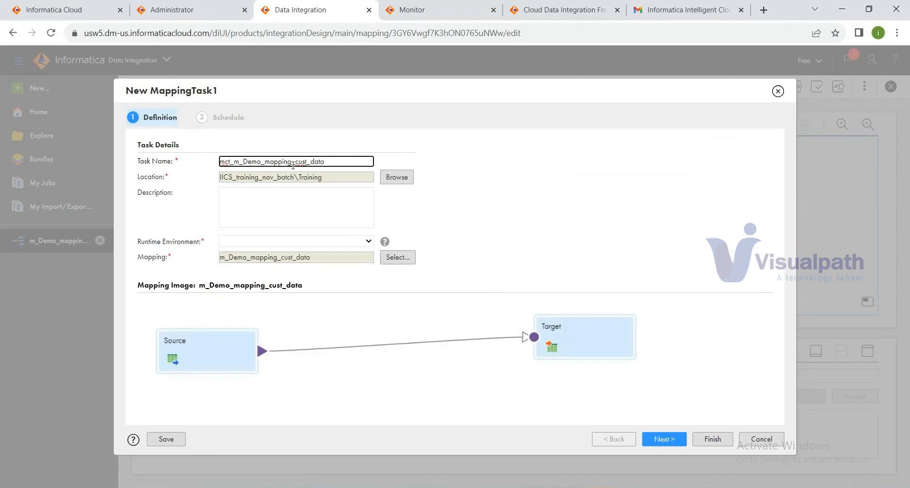
pyautogui.click(351, 241)
pyautogui.click(361, 274)
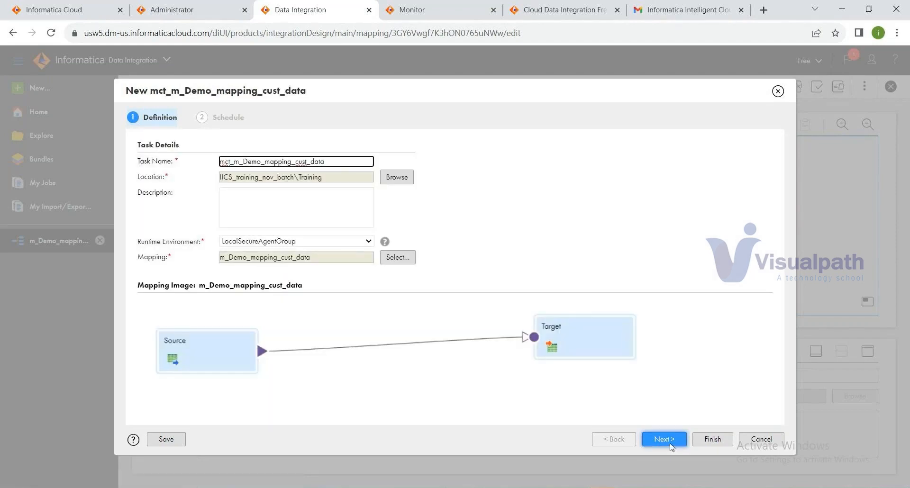
pyautogui.click(671, 444)
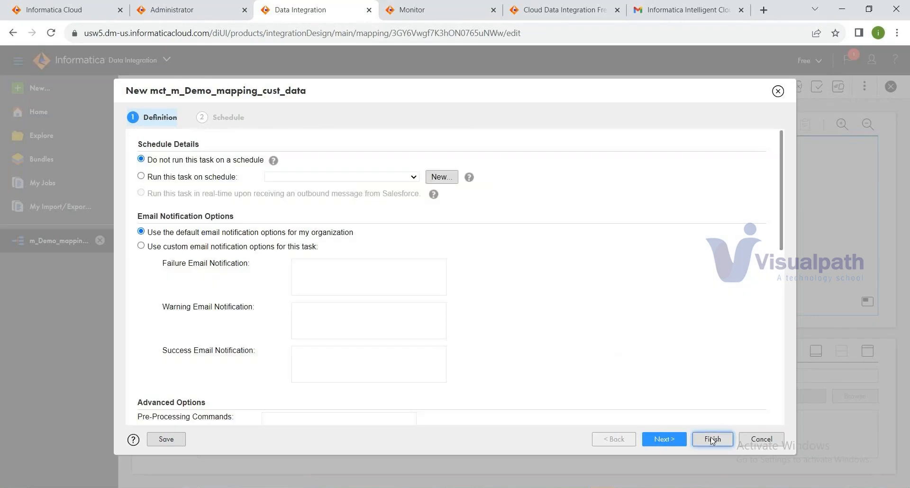
pyautogui.click(712, 440)
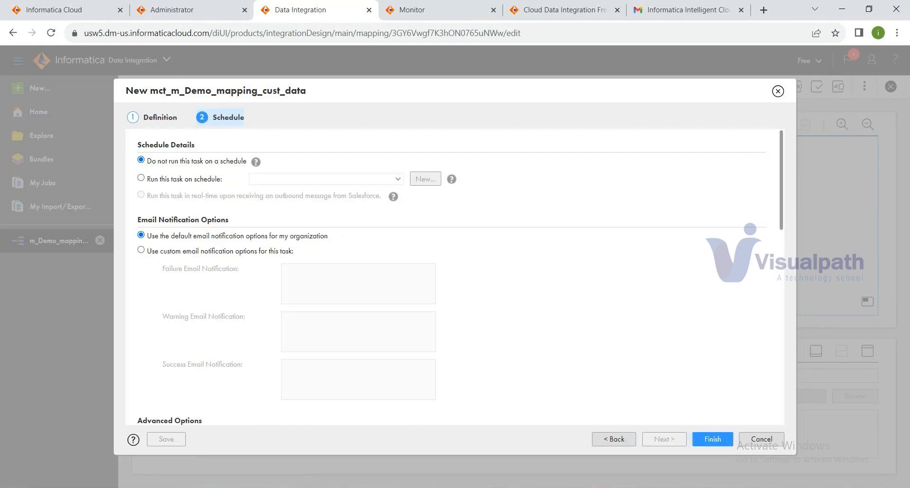
pyautogui.click(723, 445)
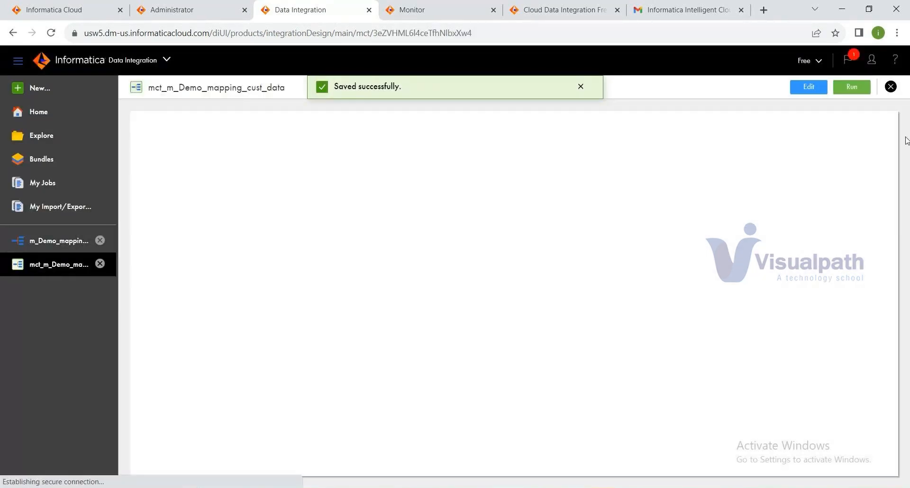
# Step: Run the new mapping task and watch its mct_m_Demo_mapping_cust_data-1 job start in My Jobs
pyautogui.click(853, 88)
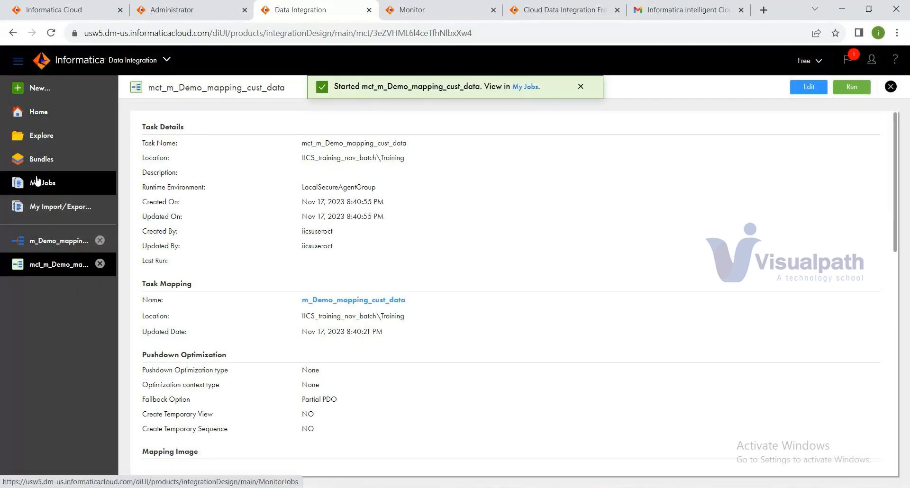
pyautogui.click(46, 189)
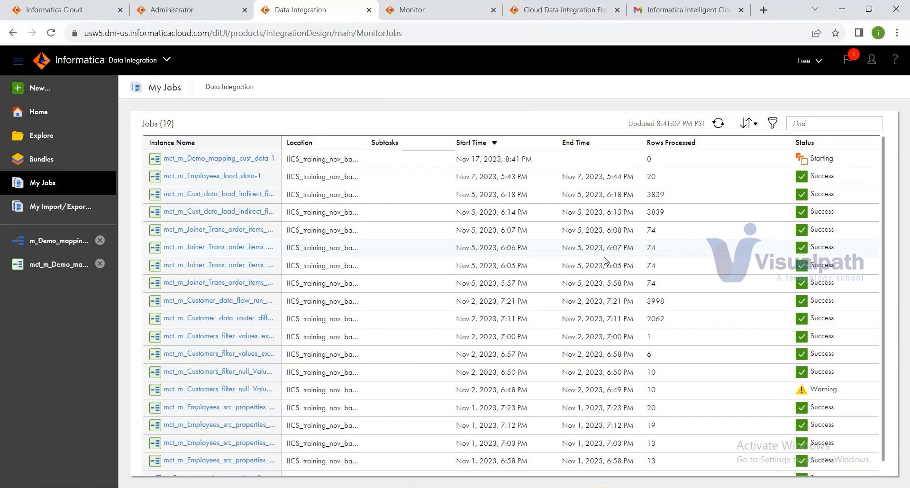
# Step: Refresh My Jobs to get the latest status of the mct_m_Demo_mapping_cust_data-1 run
pyautogui.scroll(-1, 604, 260)
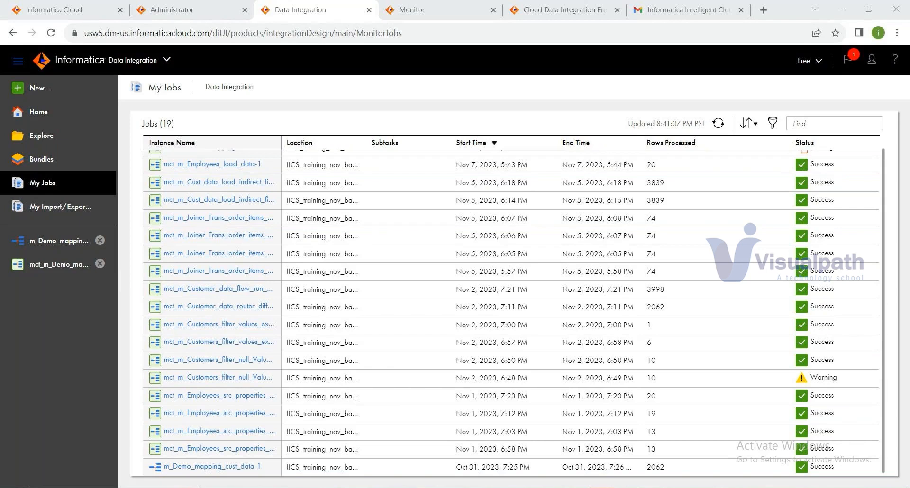
pyautogui.click(615, 259)
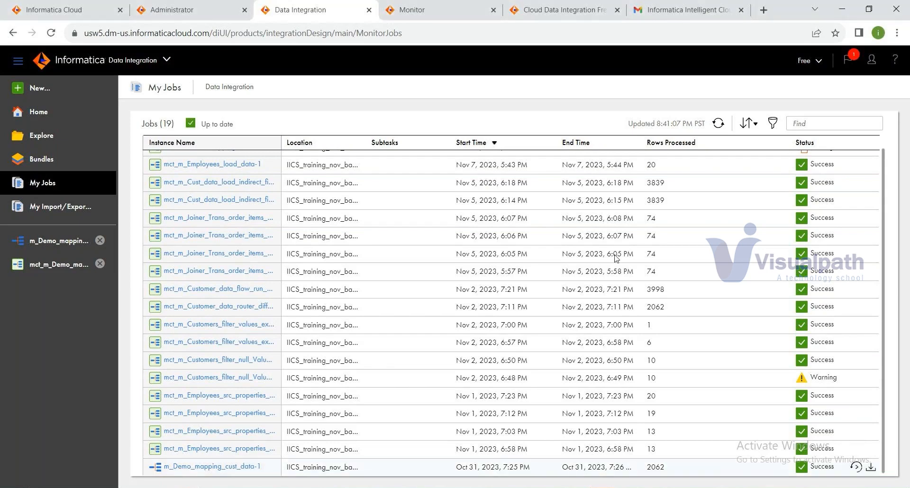
pyautogui.click(719, 124)
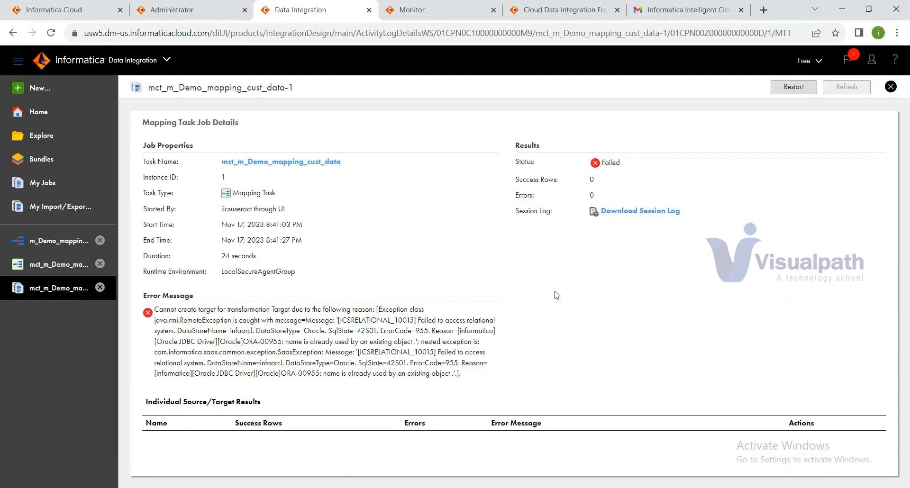
# Step: Point m_Demo_mapping_cust_data's Target at new runtime-created table DEMO_TGT_CUST1 and save the mapping
pyautogui.click(72, 247)
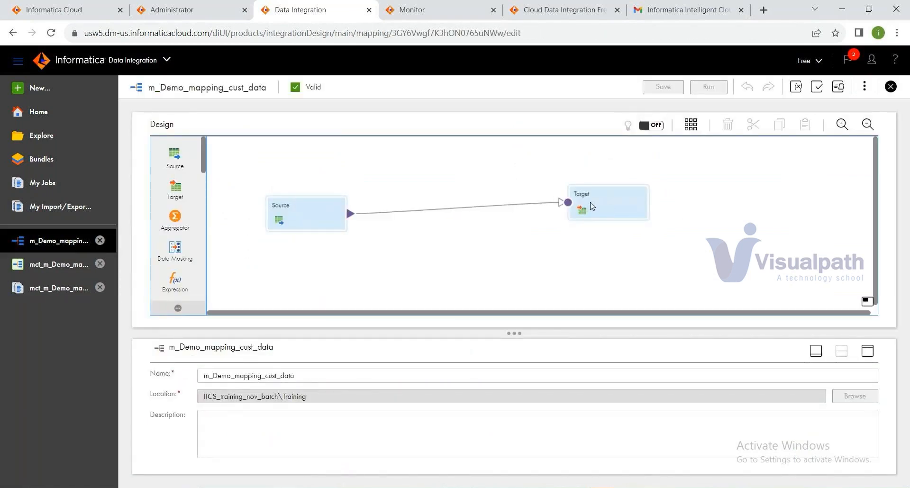
pyautogui.click(162, 427)
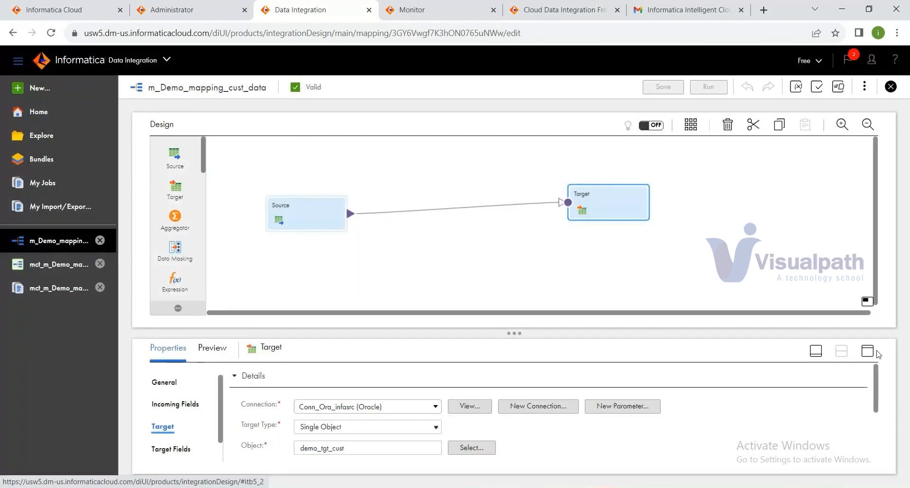
pyautogui.click(869, 351)
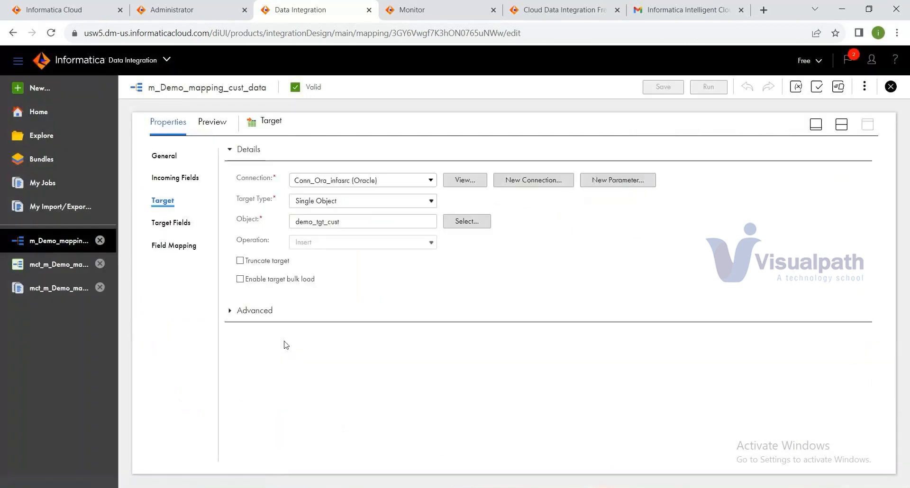
pyautogui.click(370, 223)
pyautogui.write('1')
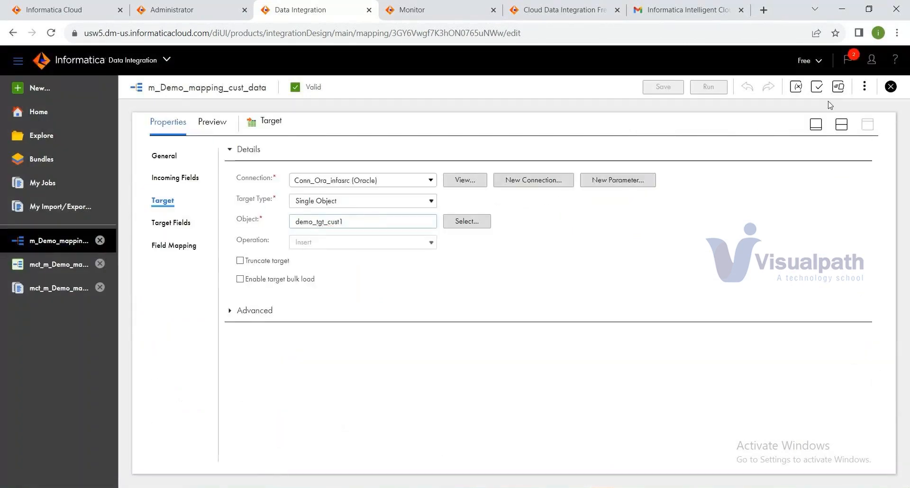
pyautogui.click(820, 103)
pyautogui.click(475, 353)
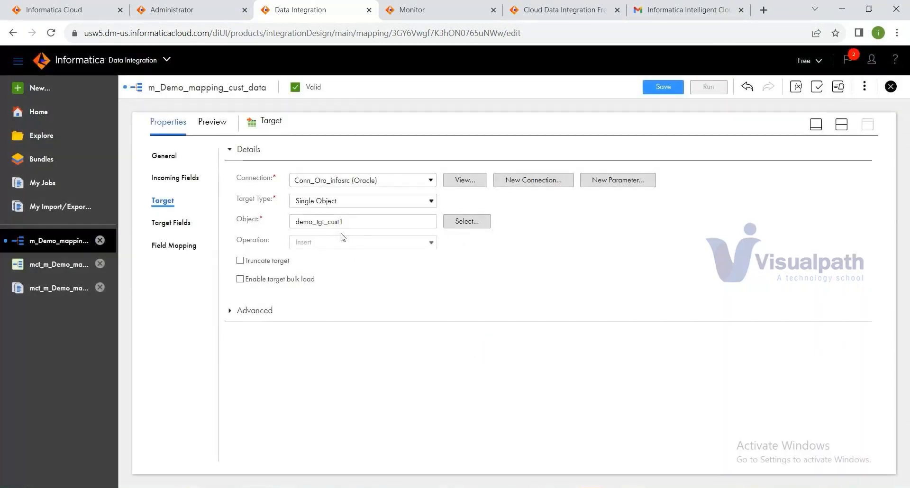
pyautogui.click(475, 221)
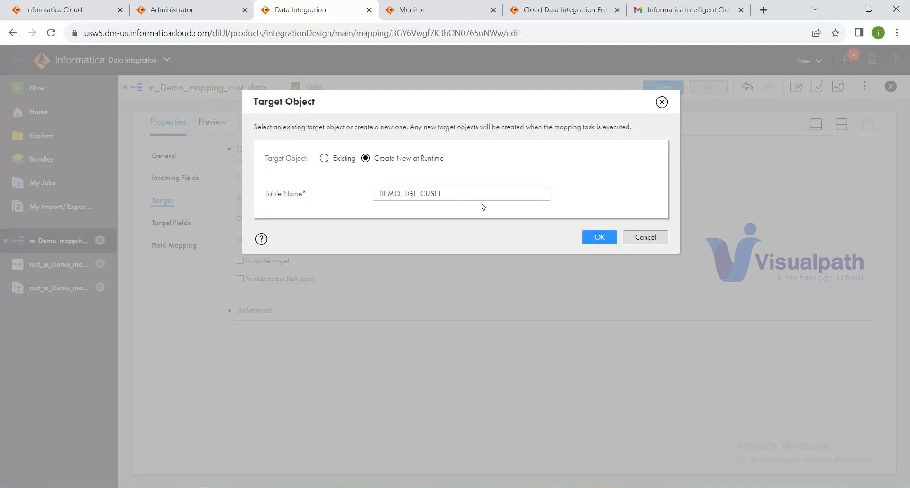
pyautogui.click(596, 238)
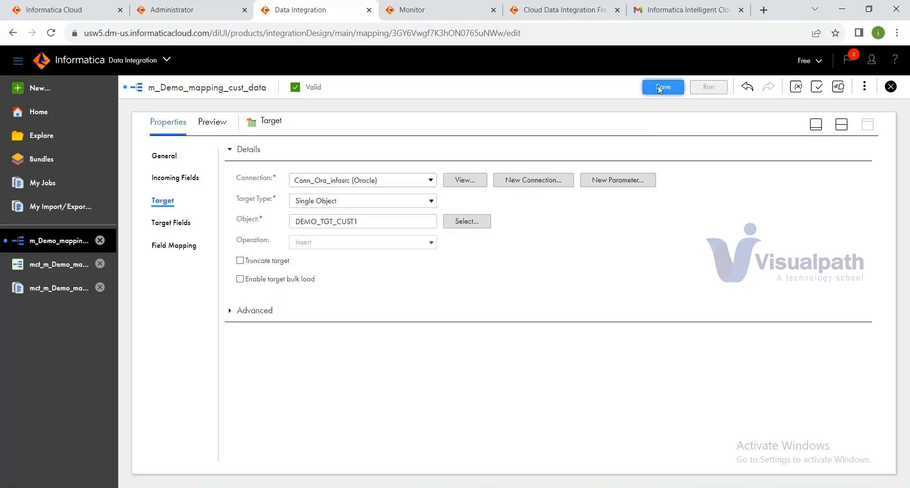
pyautogui.click(658, 87)
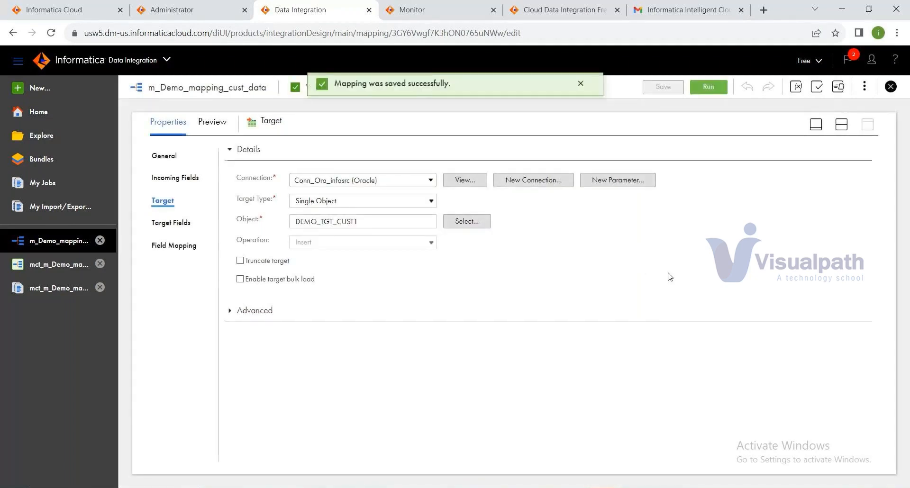
# Step: Run the mct_m_Demo_mapping_cust_data task again and check the Monitor service
pyautogui.click(80, 273)
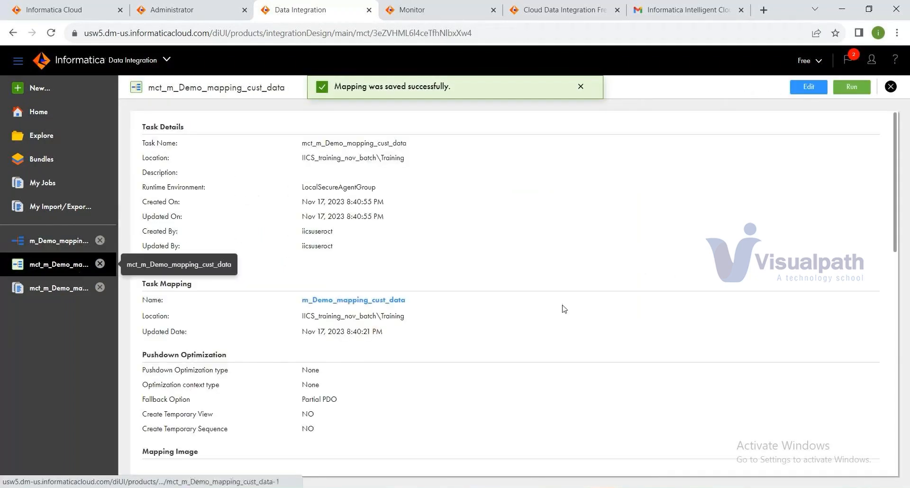
pyautogui.click(843, 93)
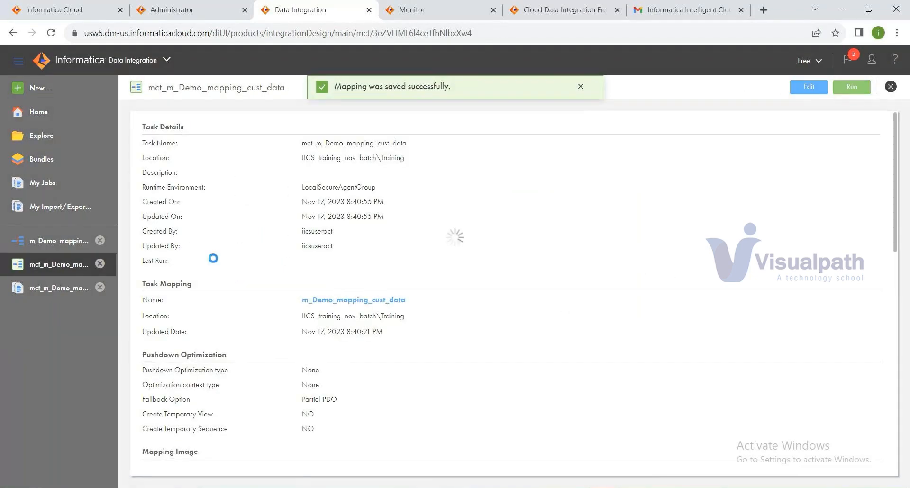
pyautogui.click(412, 10)
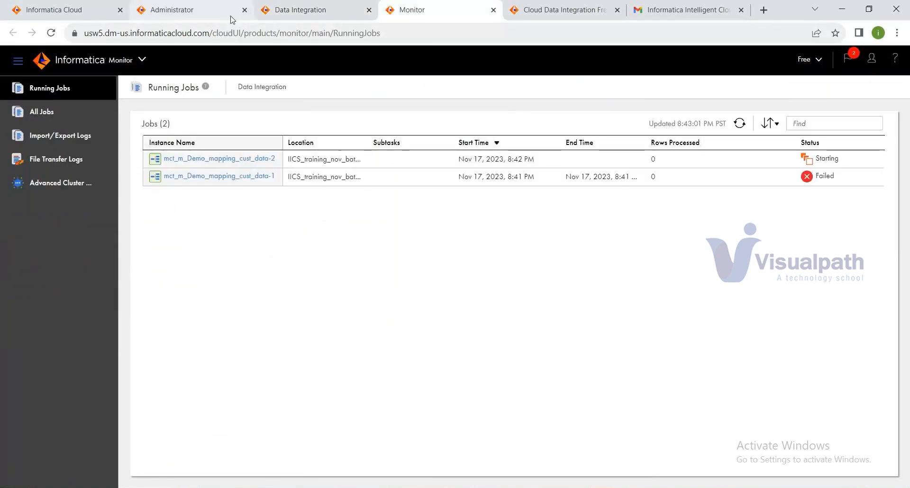
pyautogui.click(313, 10)
# Step: Refresh My Jobs and open the mct_m_Demo_mapping_cust_data-2 run's details
pyautogui.click(69, 188)
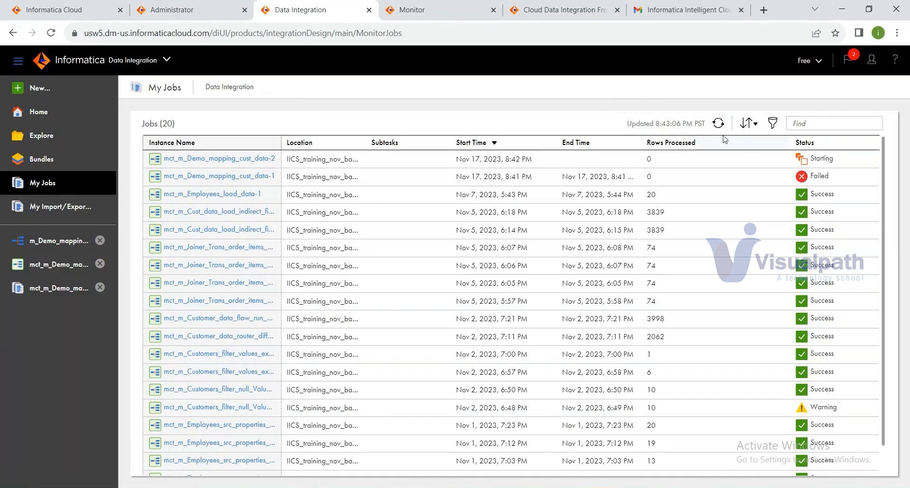
pyautogui.click(717, 125)
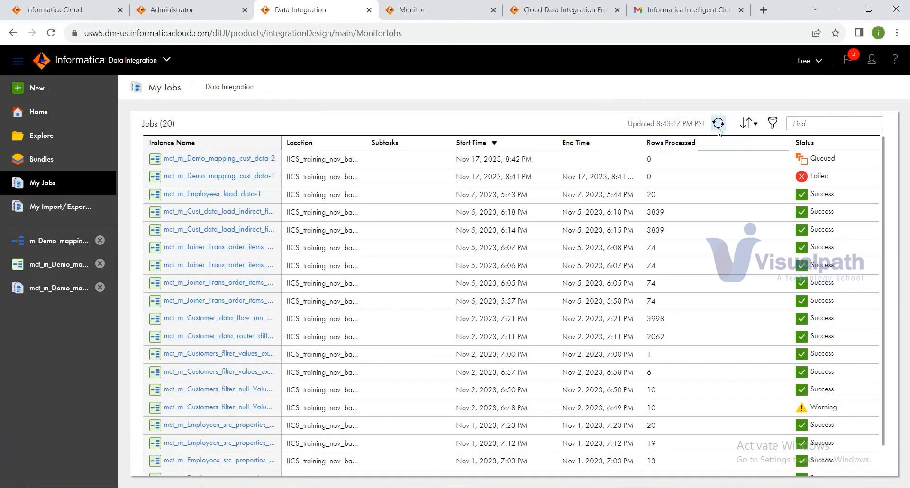
pyautogui.click(717, 124)
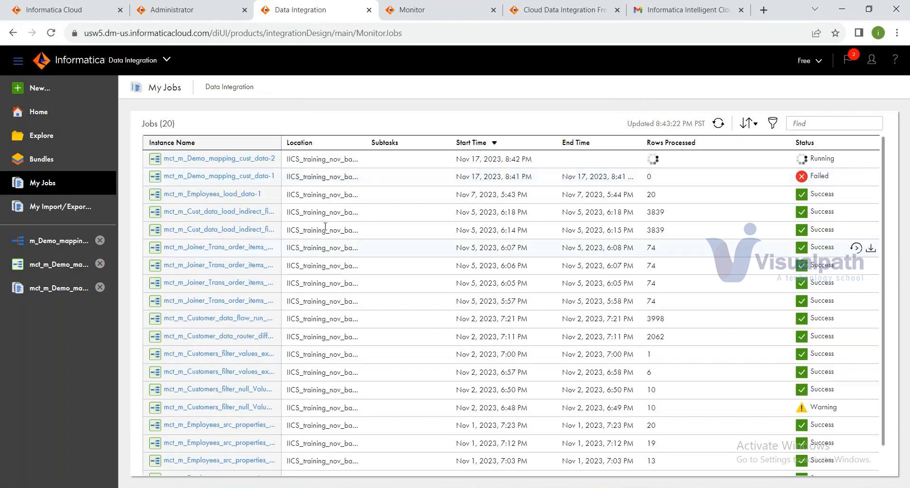
pyautogui.click(232, 159)
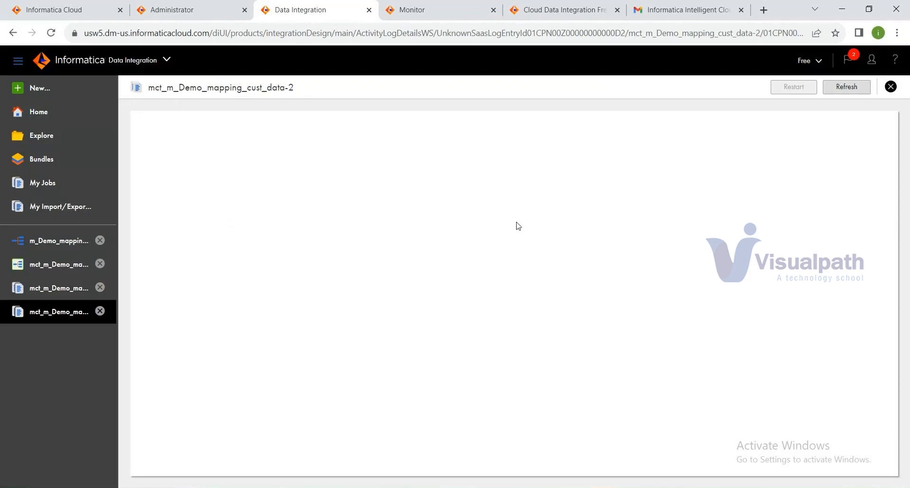
pyautogui.click(844, 88)
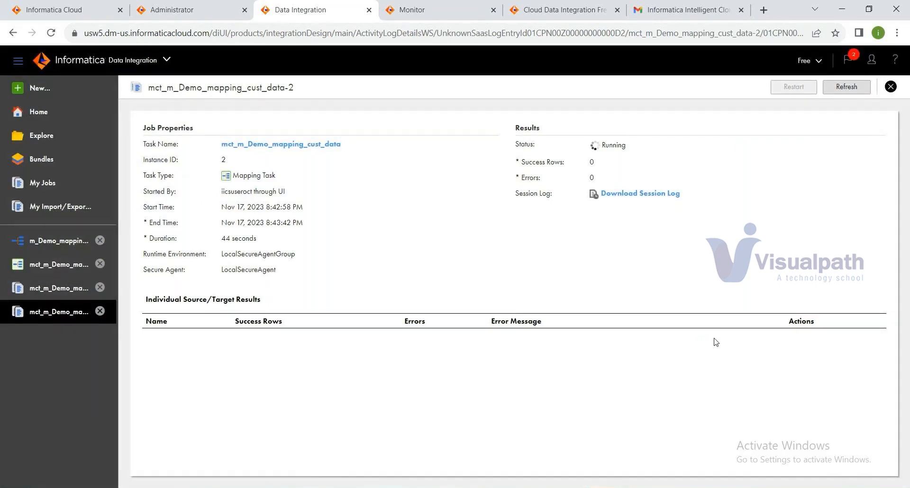
# Step: Refresh the -2 run details until Success with 2062 rows shows, then bring up SQL Developer
pyautogui.click(861, 90)
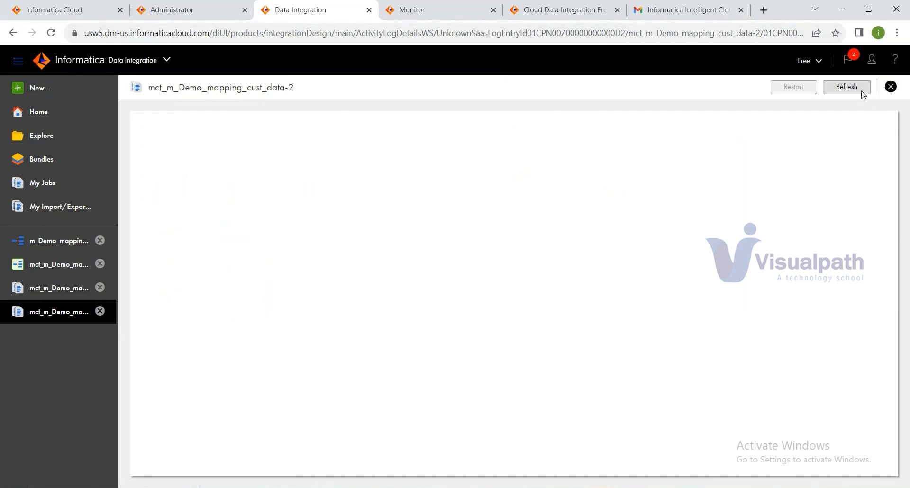
pyautogui.click(855, 90)
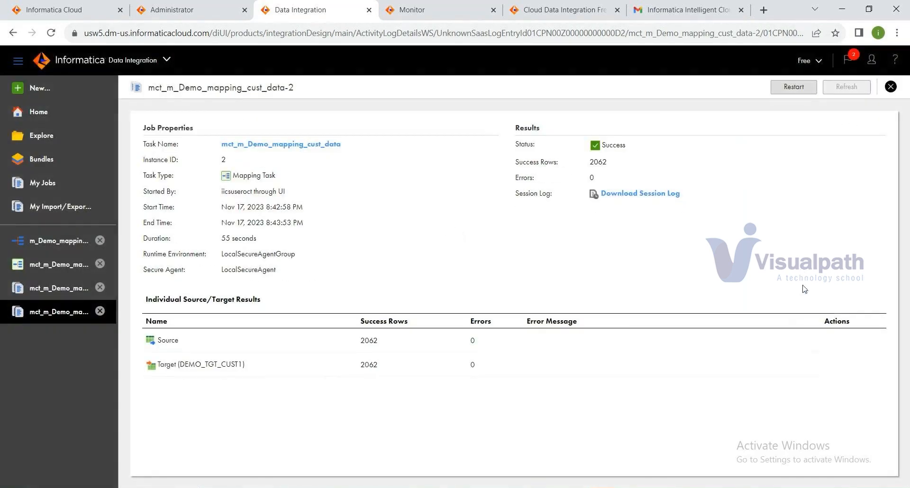
pyautogui.click(604, 487)
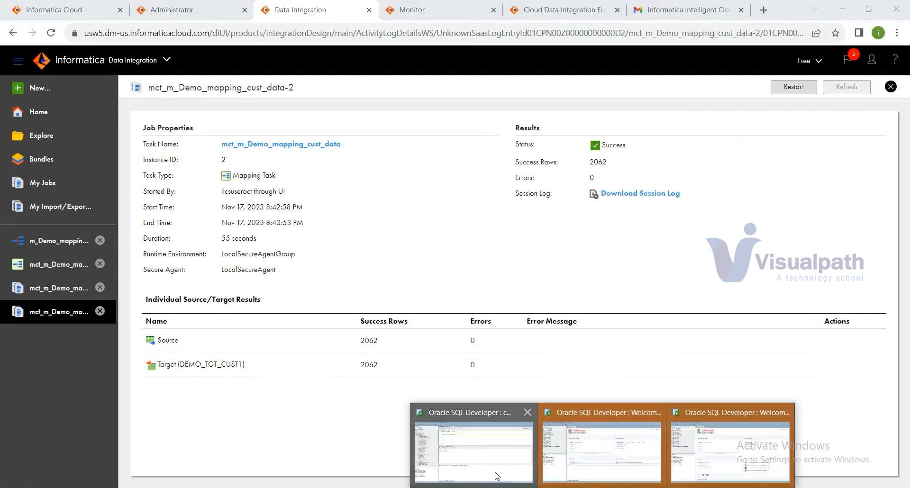
# Step: In the conn_infasrc worksheet, run select * from demo_tgt_cust1 with the delete statement removed
pyautogui.click(495, 474)
pyautogui.click(303, 110)
pyautogui.click(309, 90)
pyautogui.write('1;')
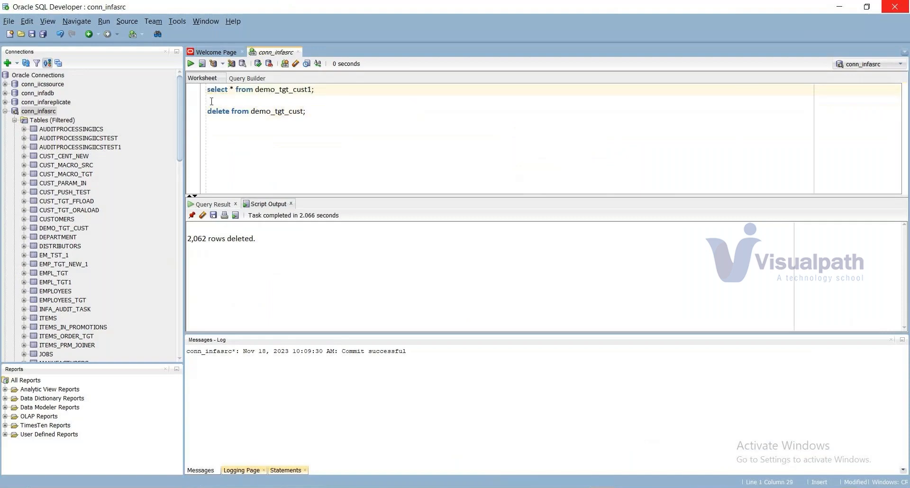
pyautogui.click(321, 111)
pyautogui.hotkey('shift', 'Home')
pyautogui.press('BackSpace')
pyautogui.click(334, 99)
pyautogui.press('BackSpace')
pyautogui.click(190, 64)
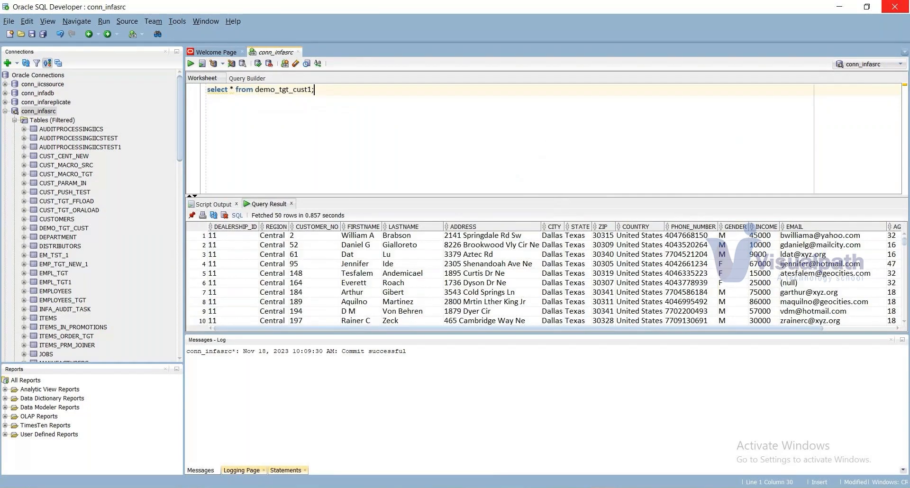
pyautogui.click(603, 454)
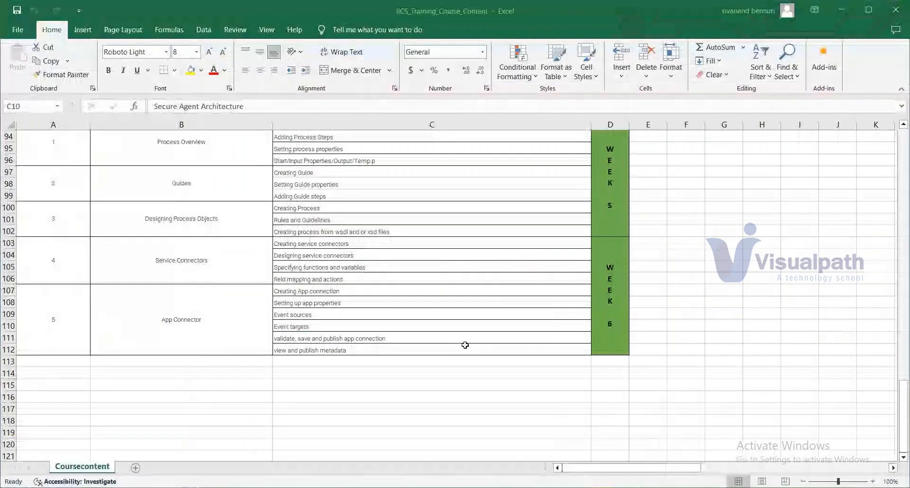
# Step: Scroll the course content sheet up to row 1 to show the CDI section title
pyautogui.scroll(3, 465, 345)
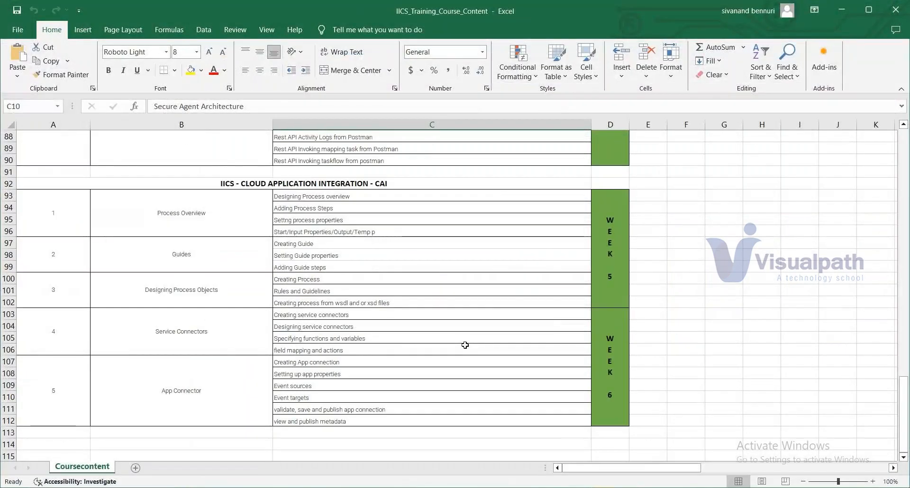
pyautogui.scroll(9, 465, 345)
pyautogui.scroll(11, 465, 345)
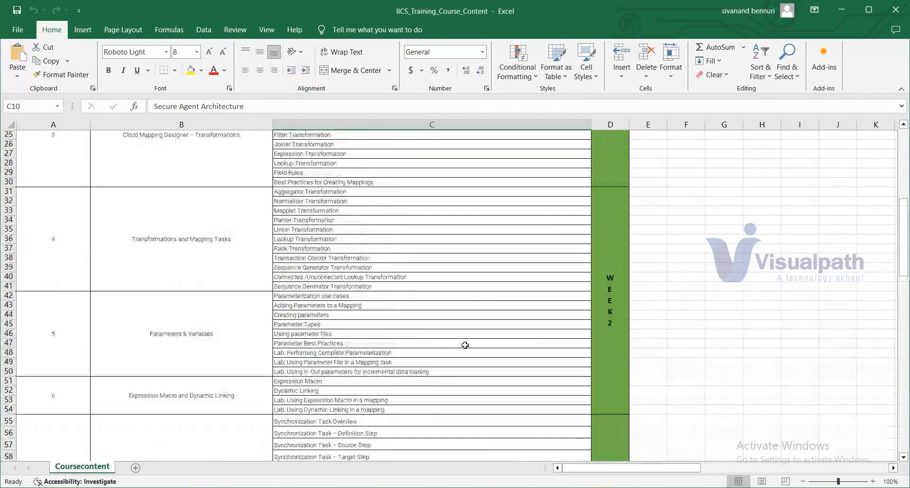
pyautogui.scroll(4, 465, 345)
pyautogui.scroll(4, 464, 344)
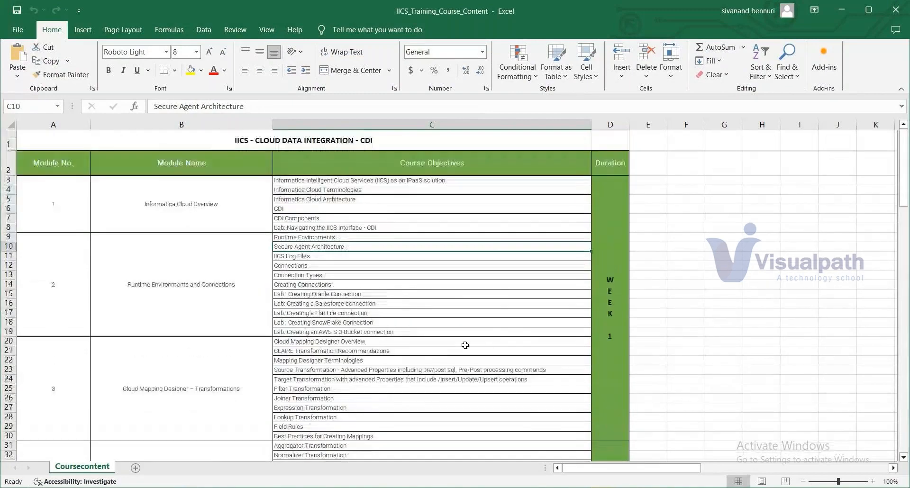